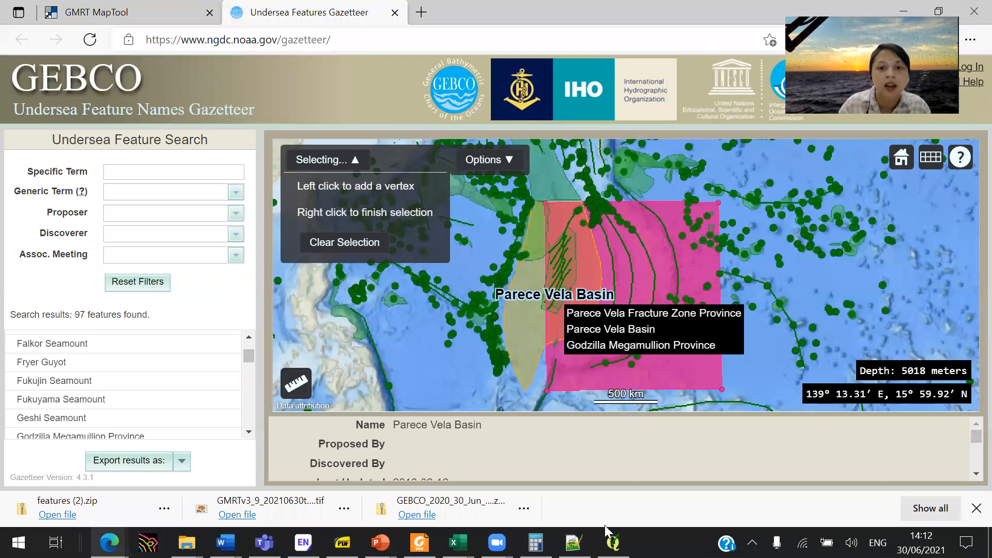
- Switch to QGIS and load the GMRTv3_9_20210630topo-mask raster from the Practical folder with the WGS 84 (EPSG:4326) coordinate reference system
key(alt+Tab)
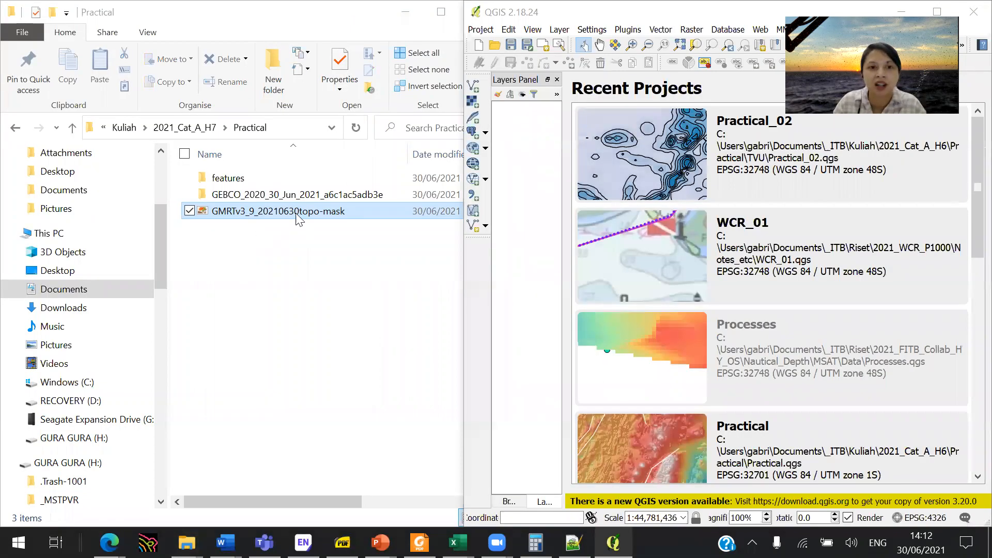
drag(300, 216, 526, 269)
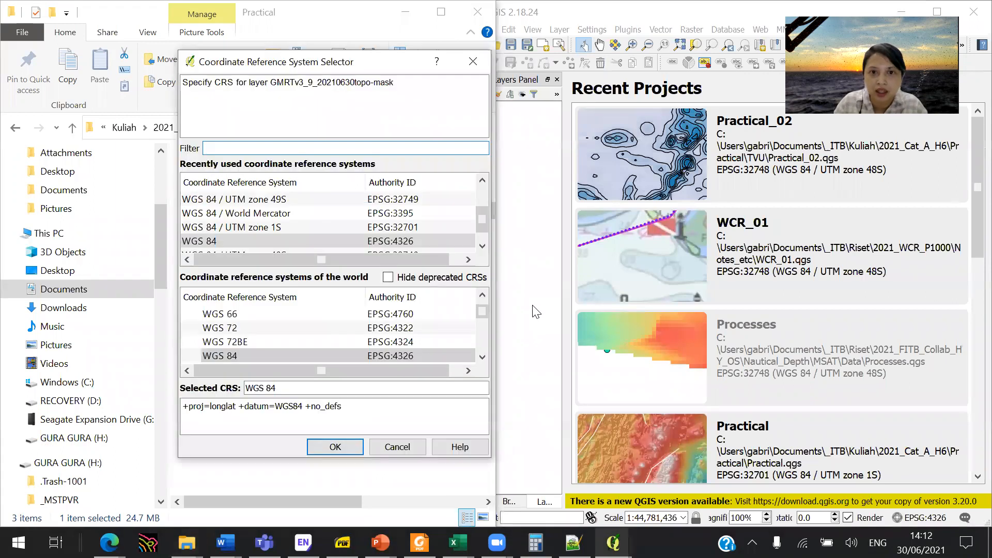
click(384, 241)
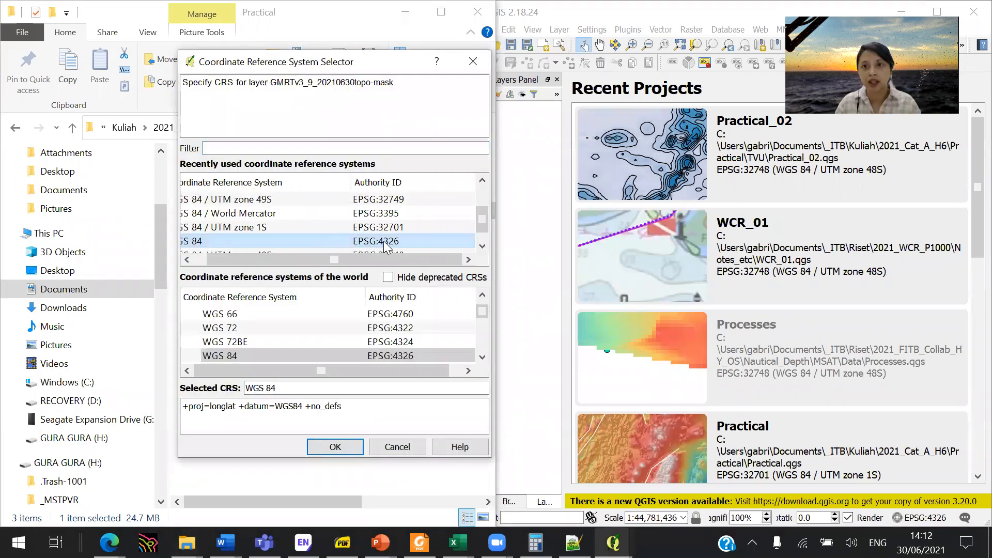
drag(352, 268, 322, 262)
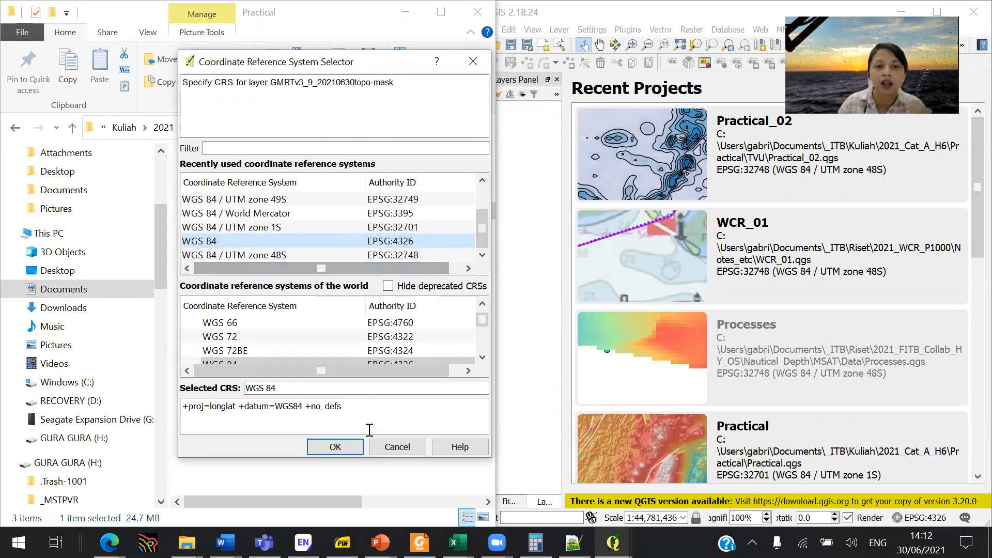
click(335, 447)
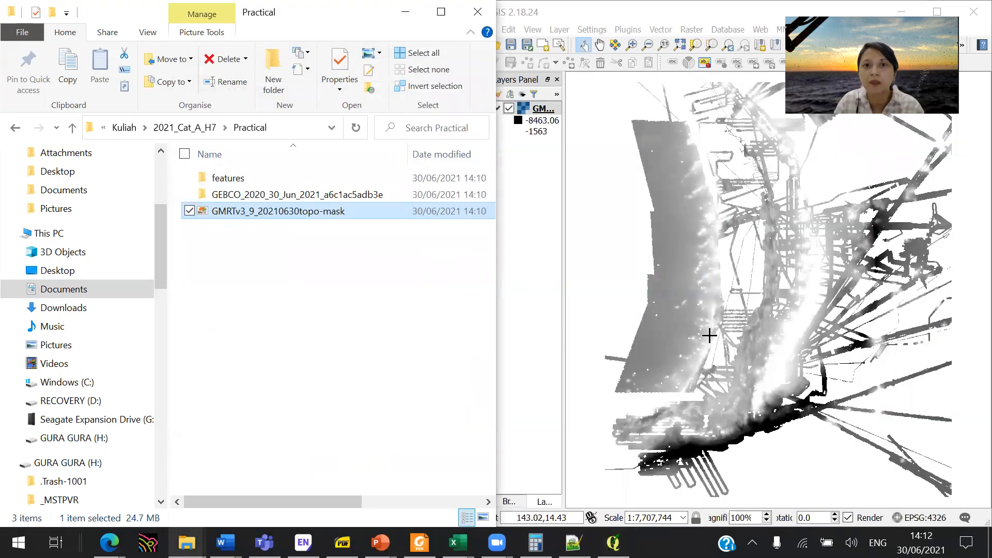
- Examine the raster histogram of the GMRTv3_9_20210630topo-mask layer for its range of pixel values
click(563, 222)
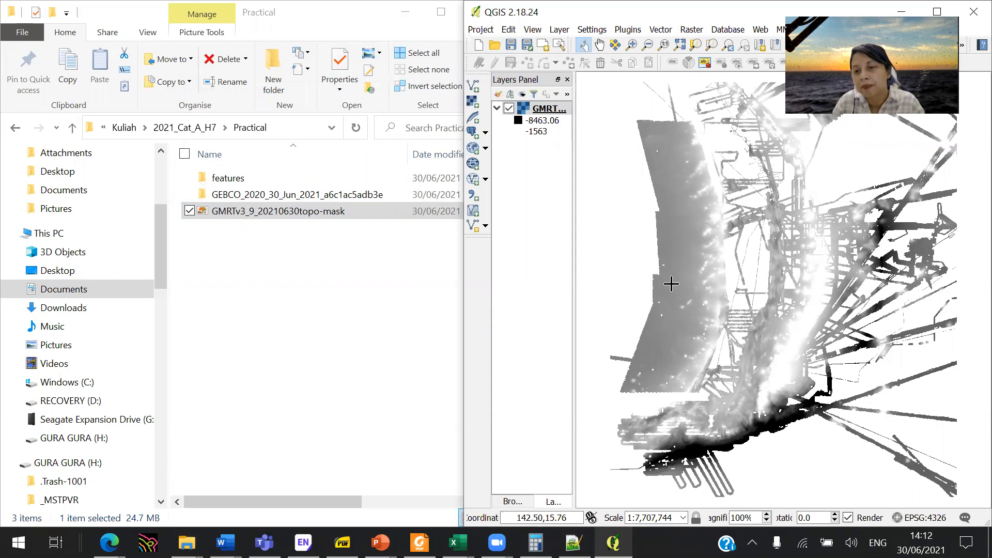
right_click(551, 114)
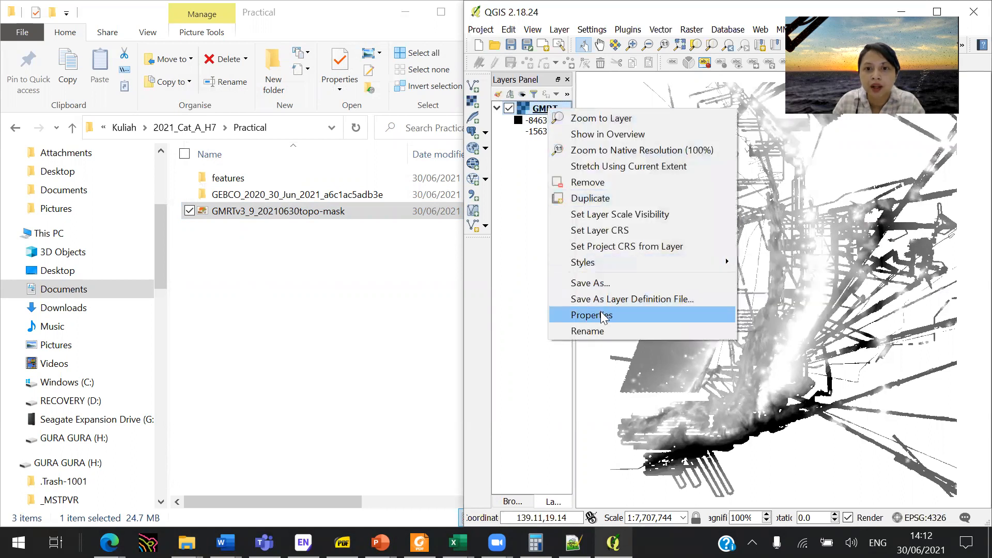
click(632, 314)
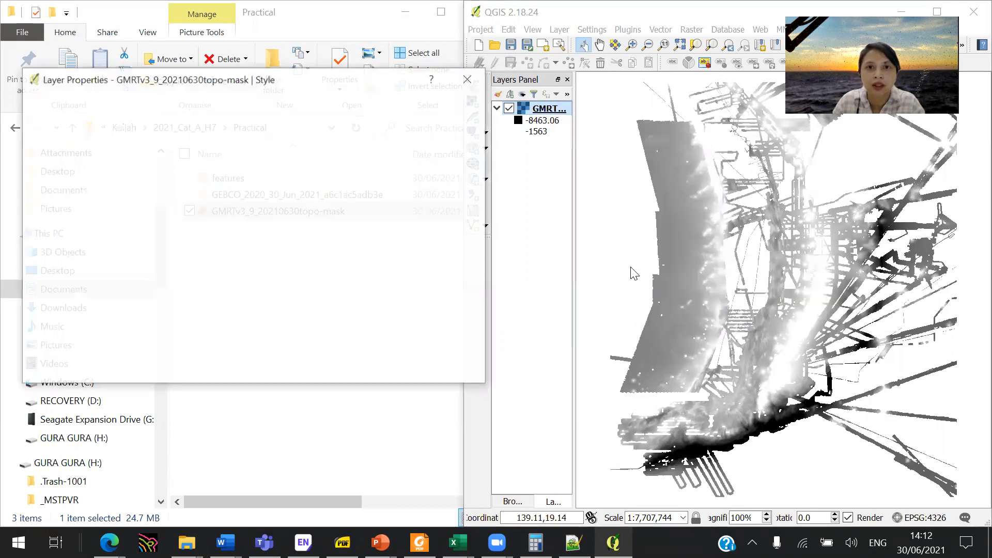
click(468, 80)
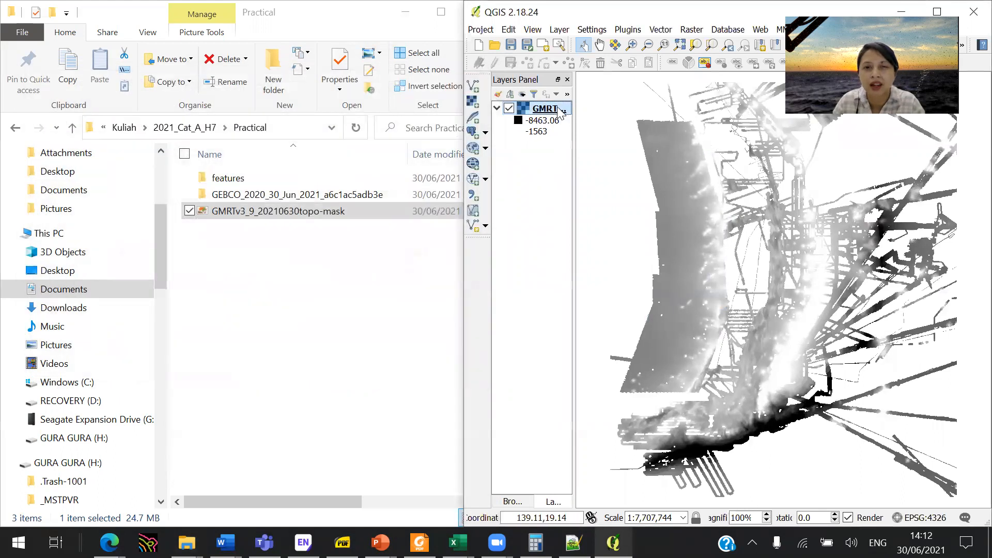
right_click(554, 107)
click(624, 313)
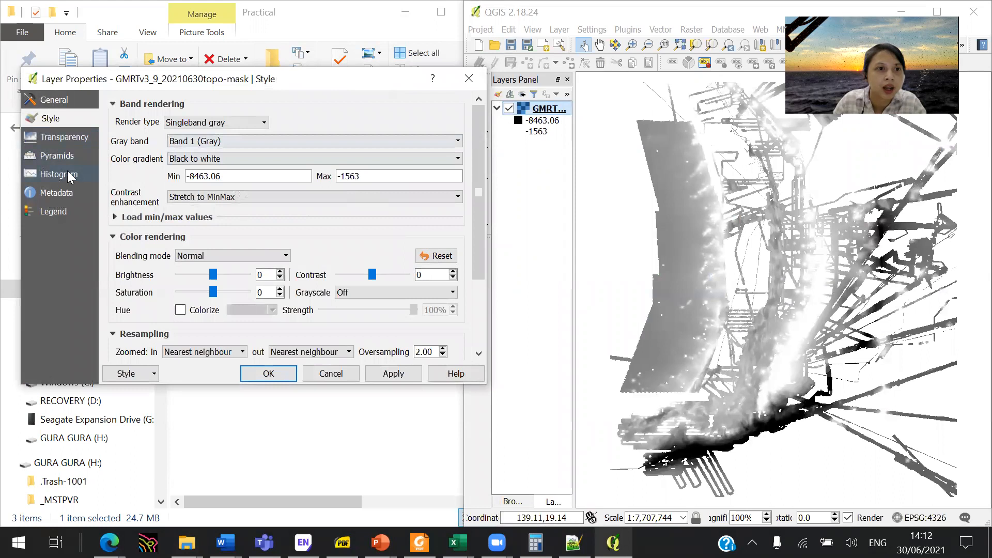
click(69, 176)
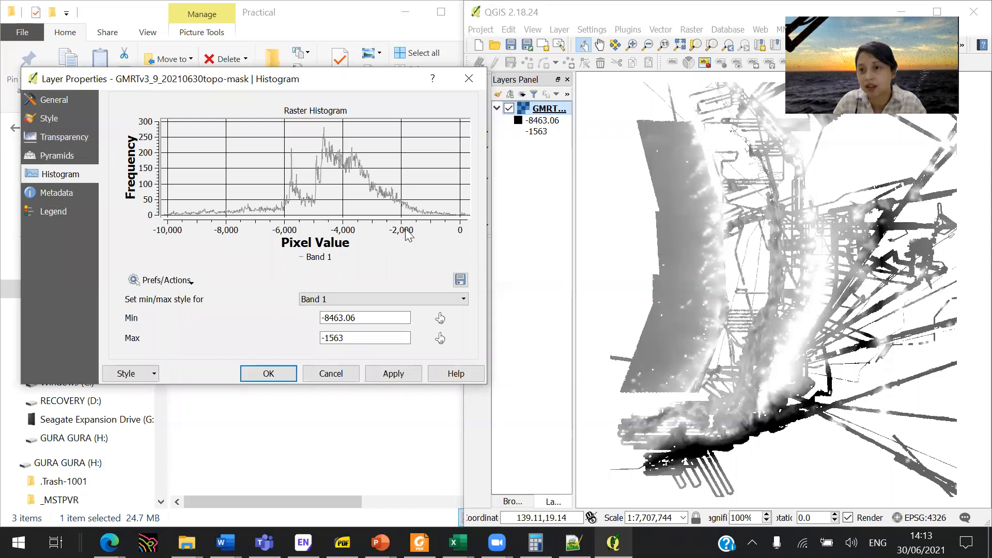
- Render the GMRT layer as singleband pseudocolor with a minimum of -8000 and a maximum of -2000, and apply the style
click(66, 126)
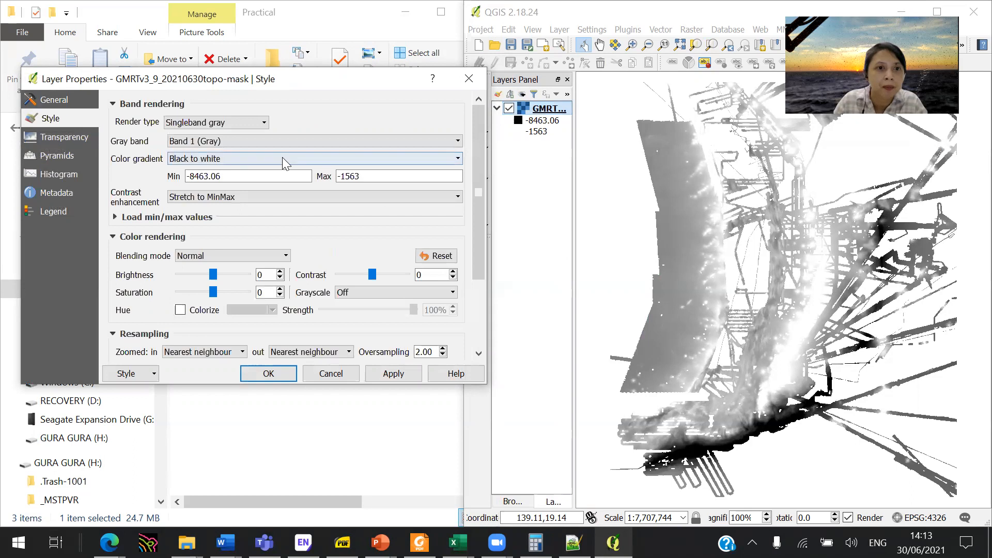
click(231, 124)
click(258, 154)
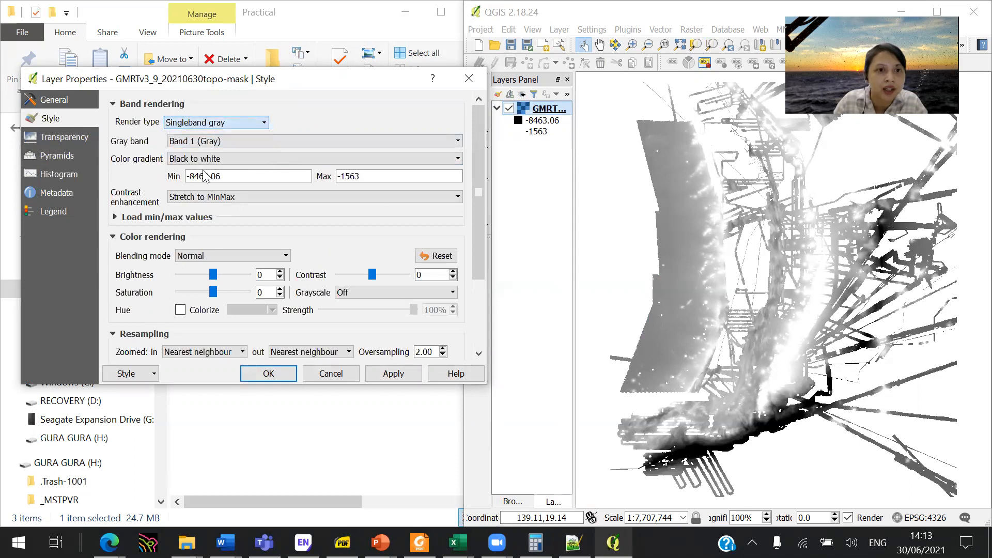
scroll(231, 121, down, 1)
click(230, 123)
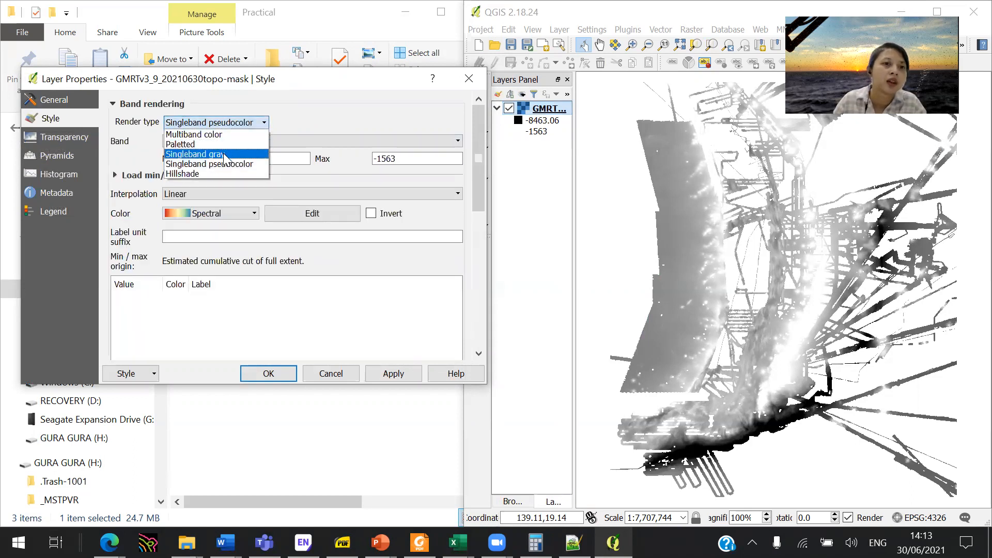
click(251, 165)
drag(227, 158, 352, 160)
text(000)
drag(460, 159, 380, 159)
text(2000)
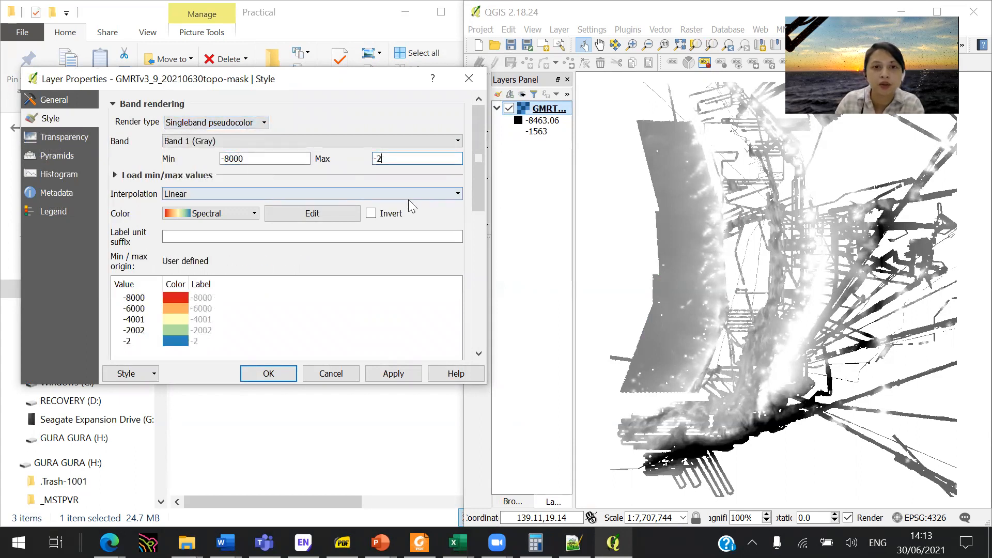
click(398, 373)
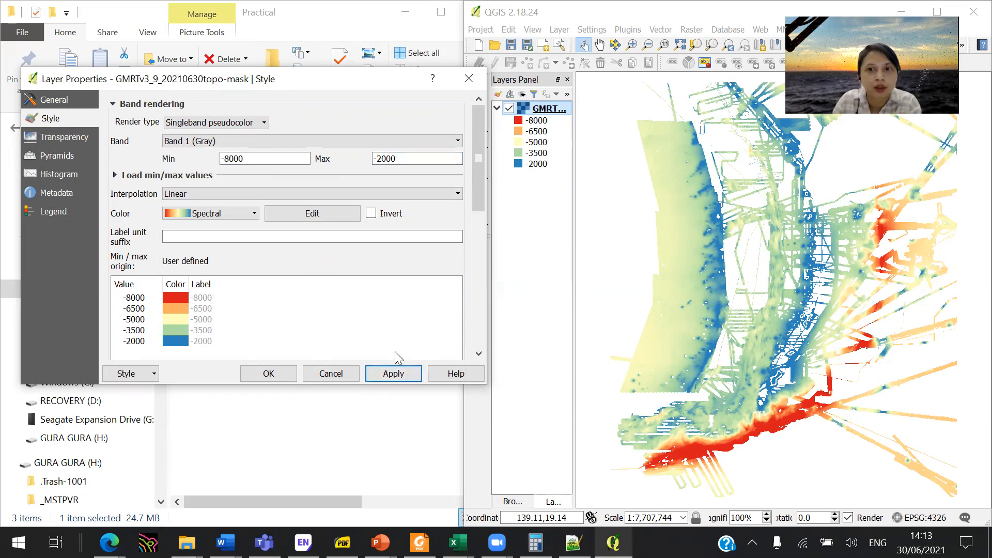
- Look through the available color ramps, keep Spectral and accept the GMRT layer's style
click(253, 212)
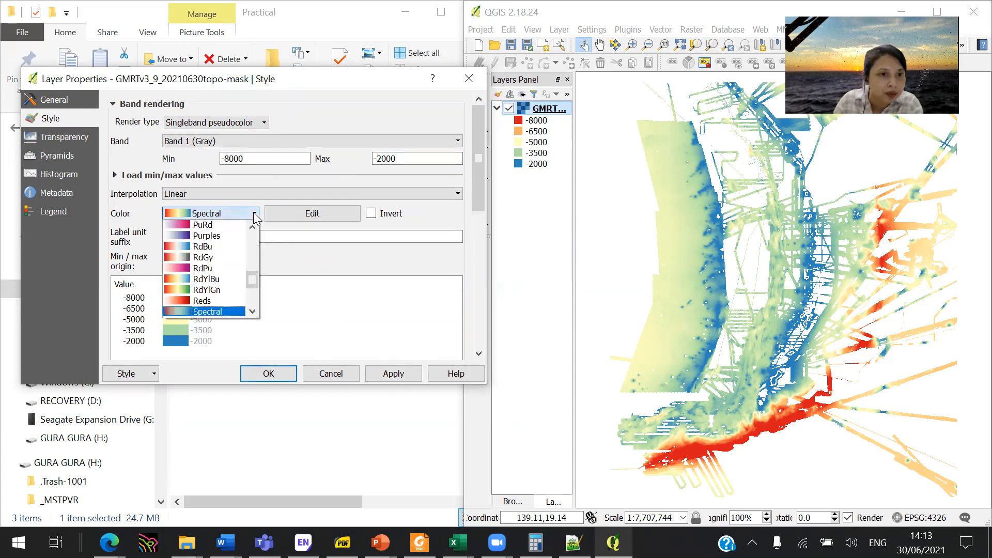
mouse_move(255, 279)
mouse_down()
mouse_move(261, 296)
mouse_move(258, 231)
mouse_move(262, 281)
mouse_up()
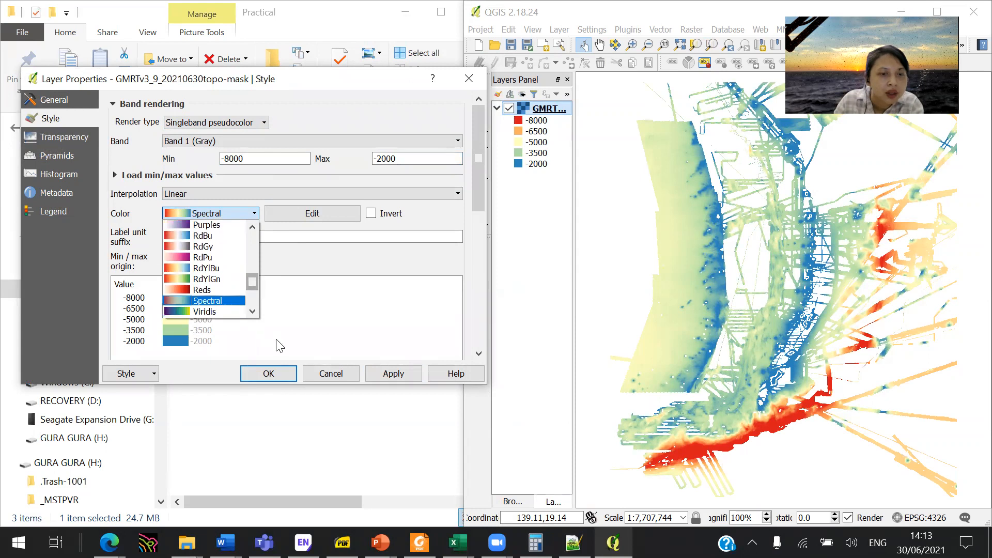
click(305, 261)
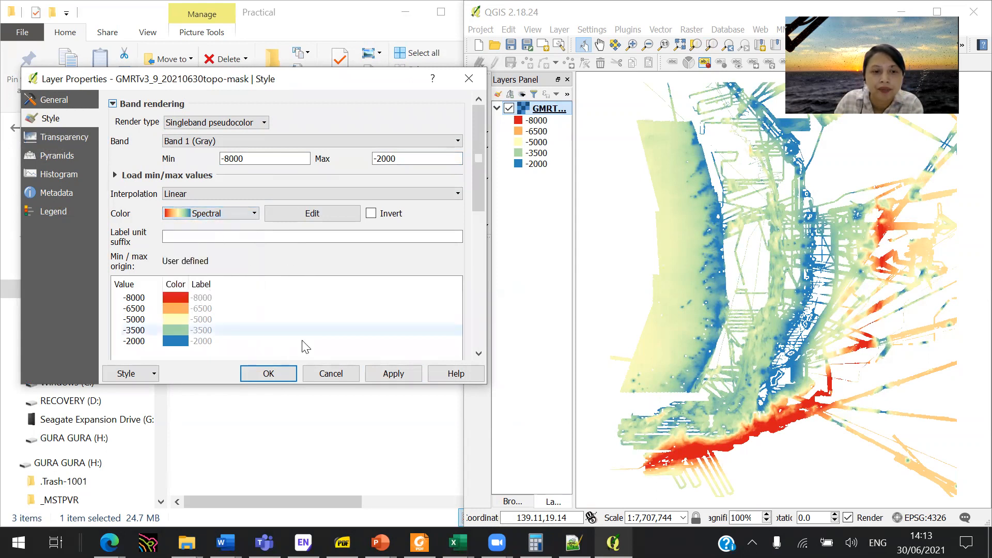
click(284, 376)
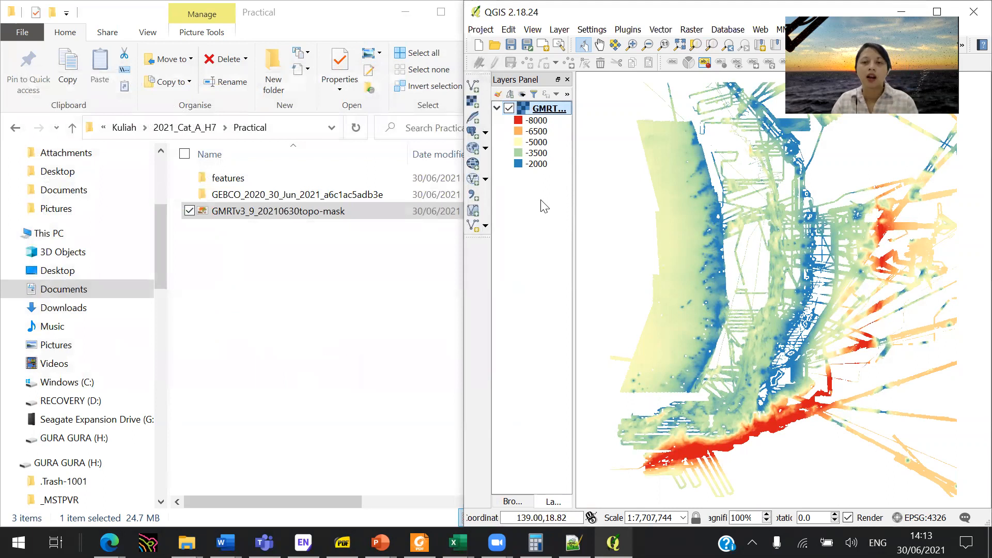
- Duplicate the pseudocolor GMRT layer, assigning the copy the WGS 84 (EPSG:4326) coordinate reference system
right_click(553, 113)
click(593, 201)
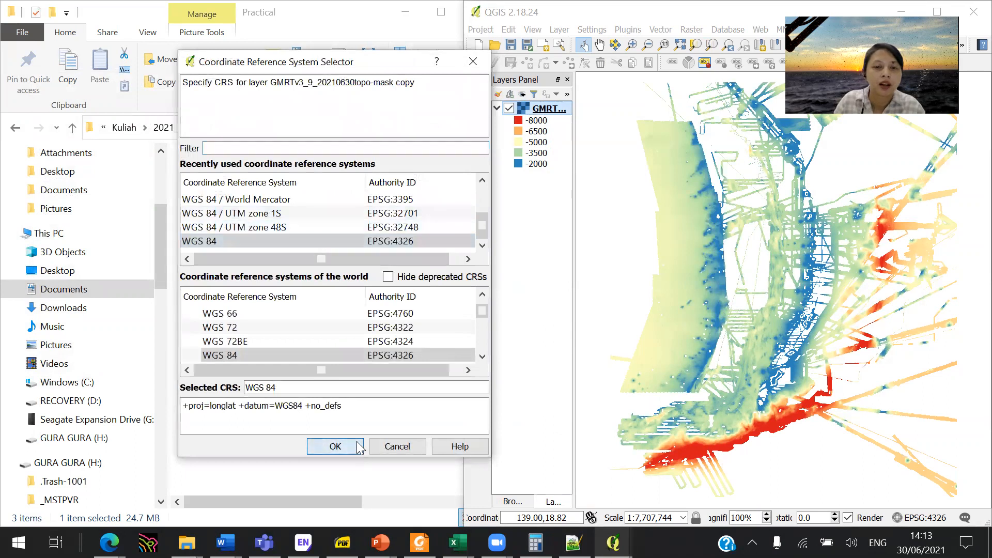
click(360, 447)
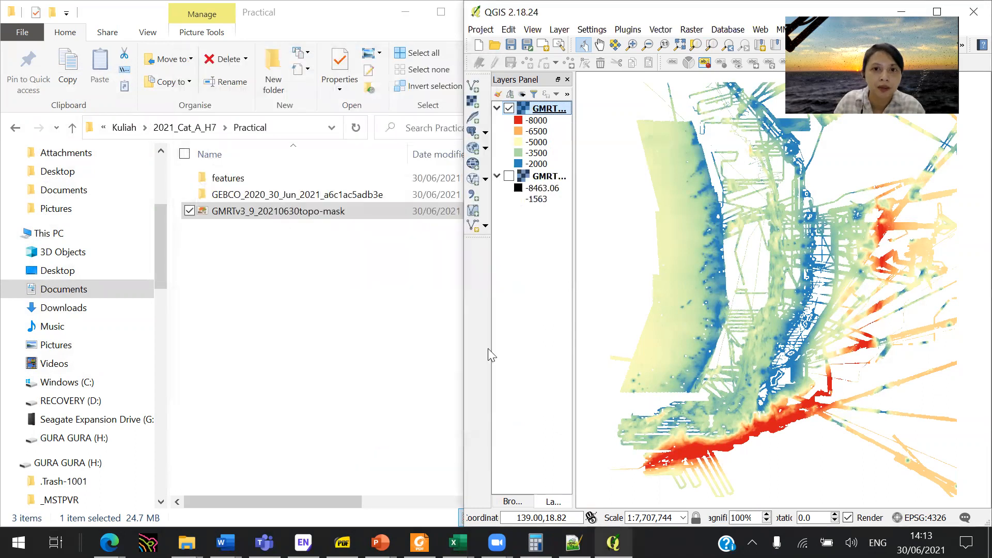
- Hide the original GMRT layer and render its copy as Hillshade with the default altitude and azimuth
click(509, 108)
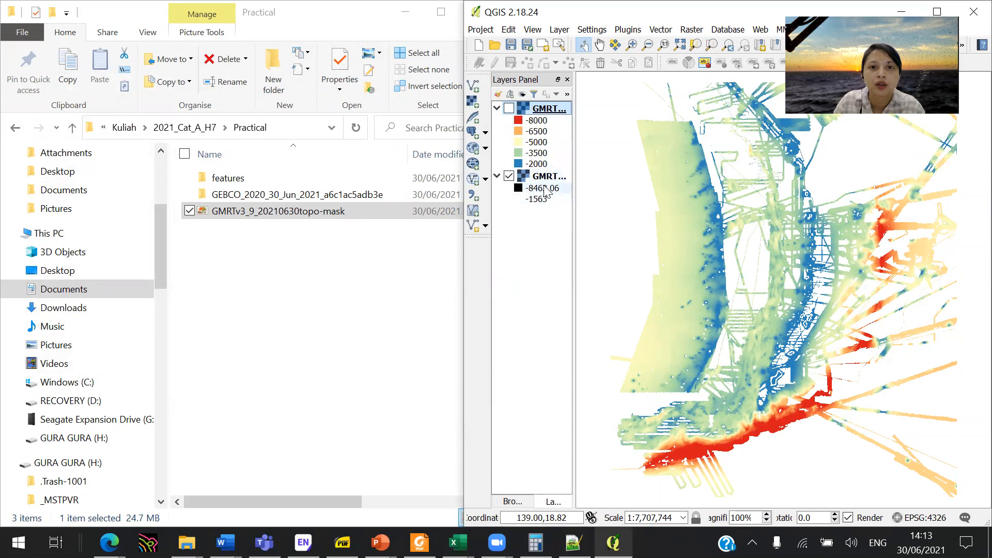
click(541, 178)
right_click(541, 181)
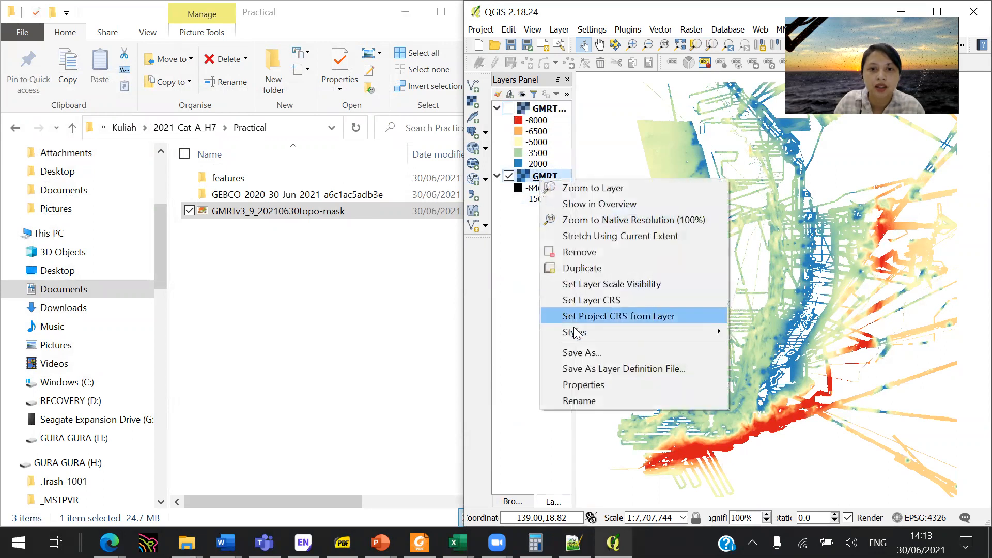
click(594, 383)
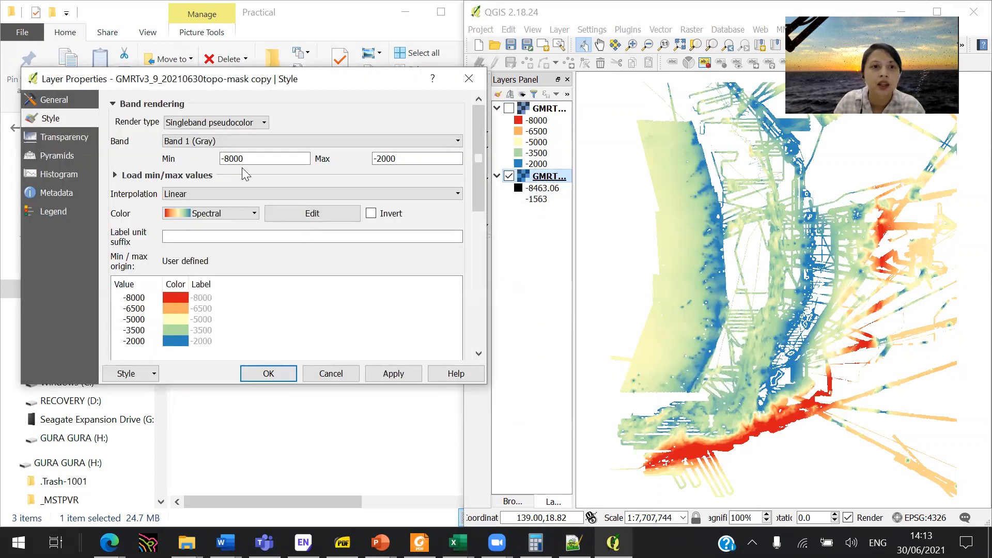
click(222, 122)
click(221, 173)
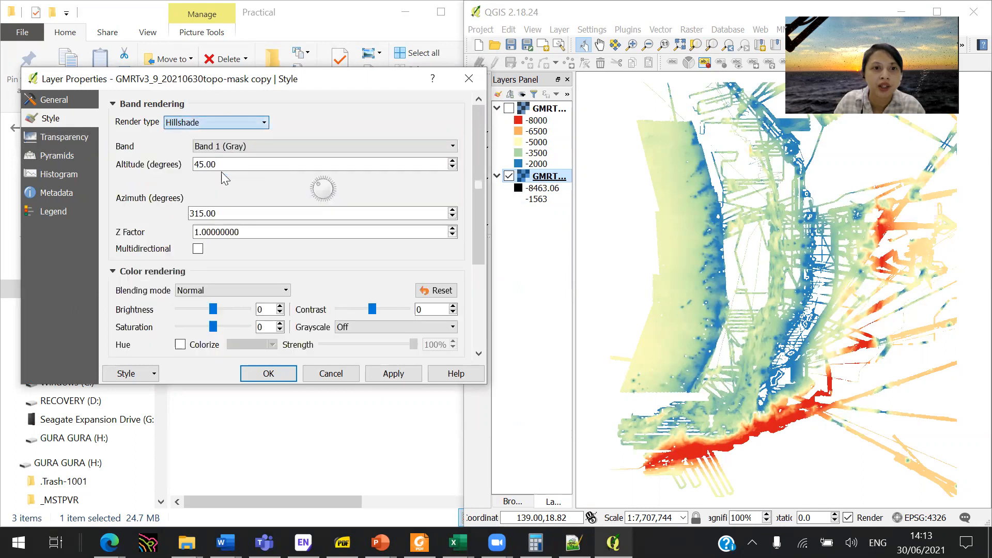
click(268, 374)
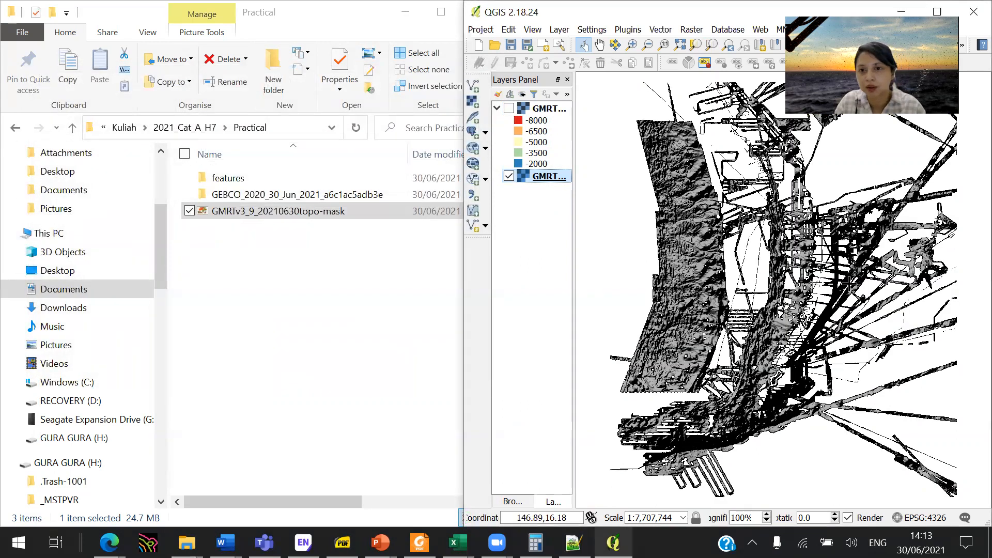
- Show the pseudocolor GMRT layer again and set its global transparency to 19% over the hillshade copy
click(509, 108)
click(530, 108)
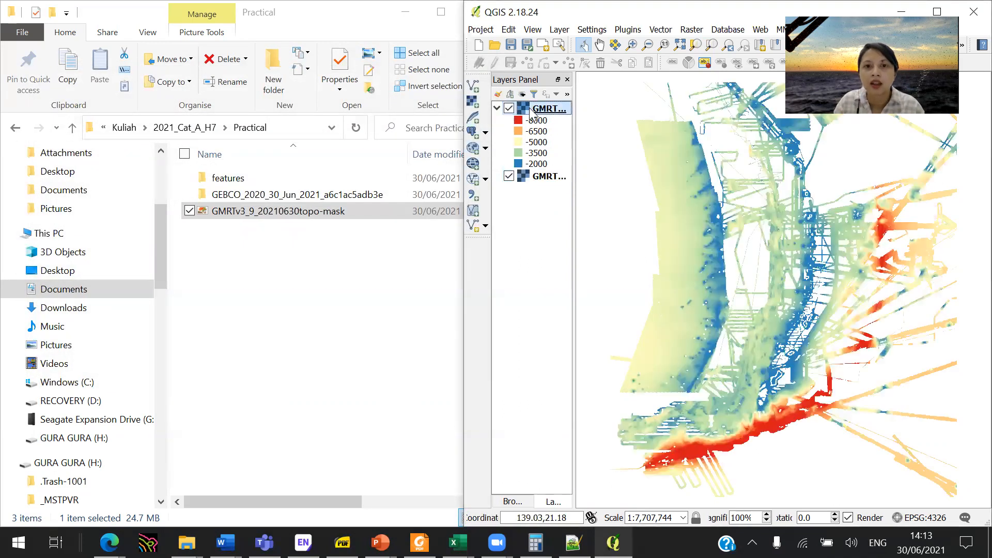
right_click(530, 108)
click(577, 318)
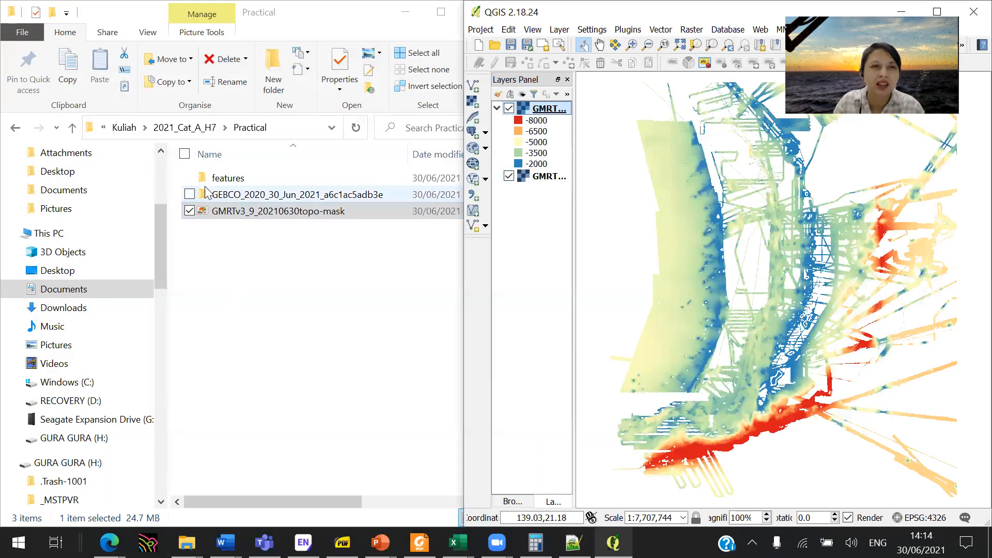
click(84, 139)
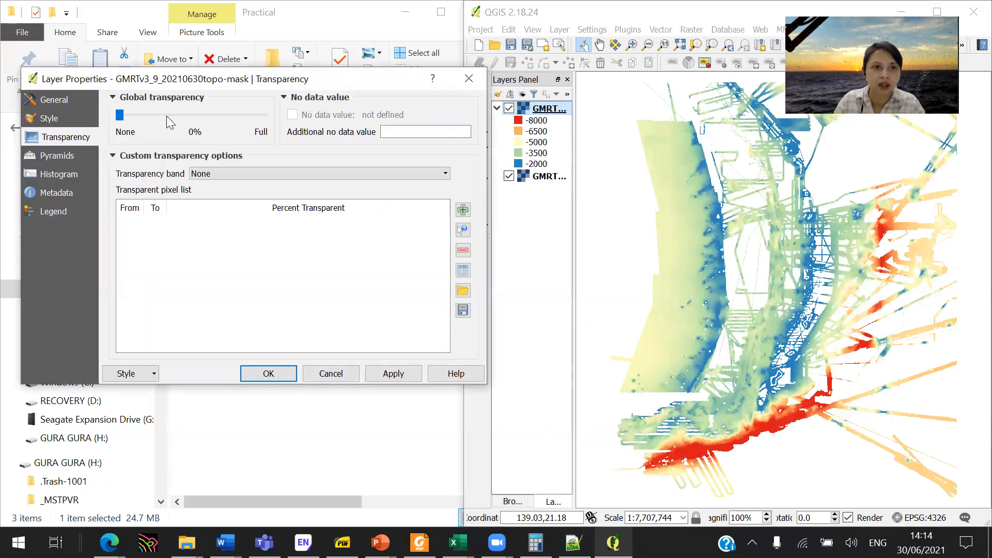
drag(163, 114, 216, 115)
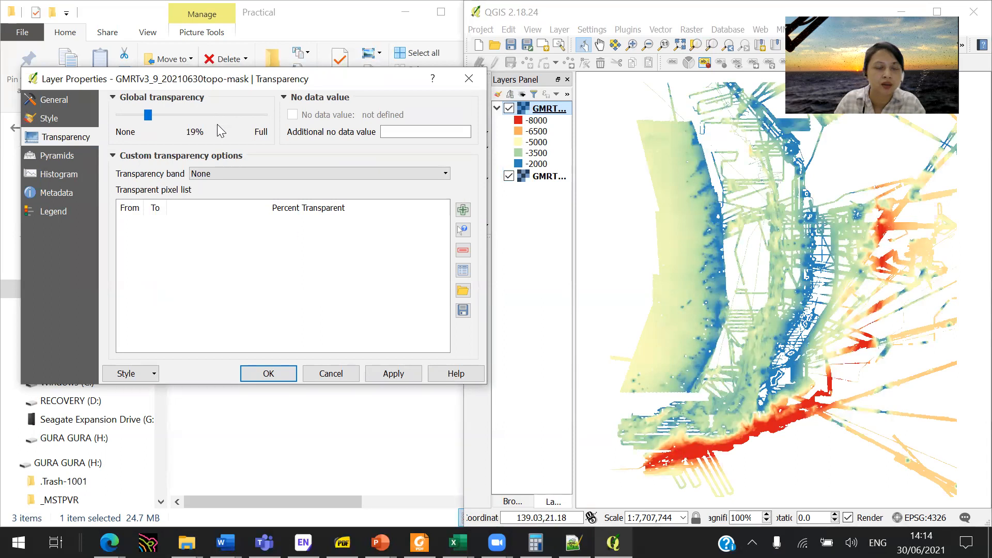
click(386, 377)
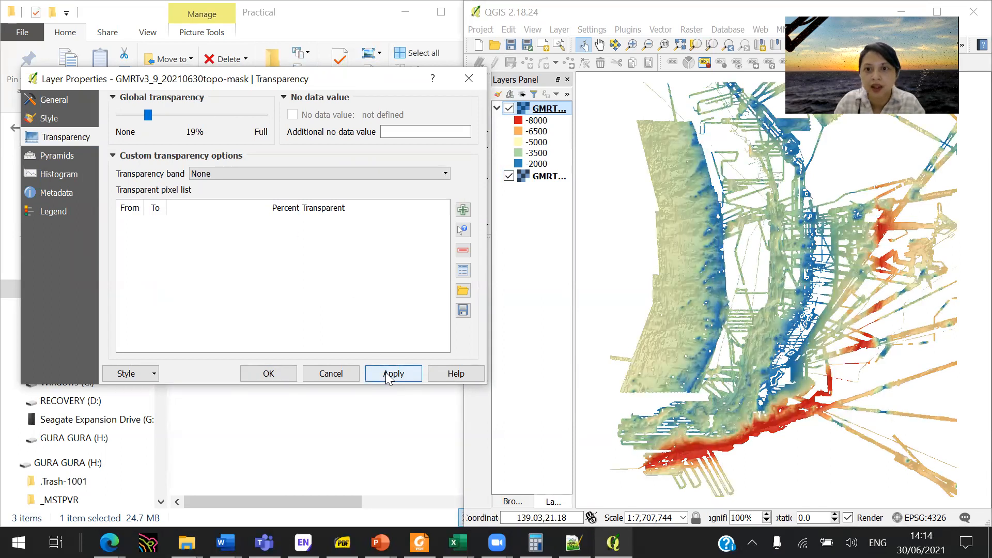
click(268, 374)
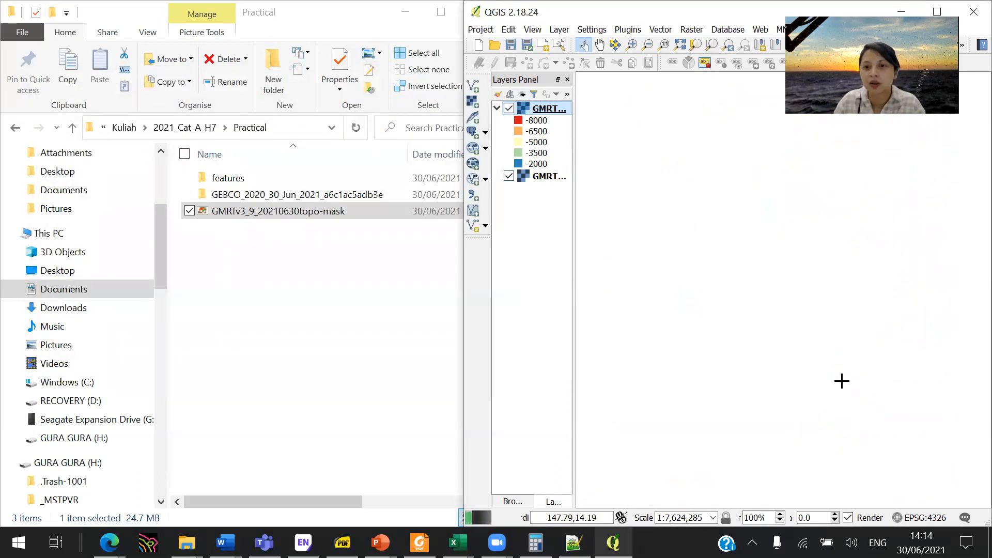
drag(798, 358, 841, 329)
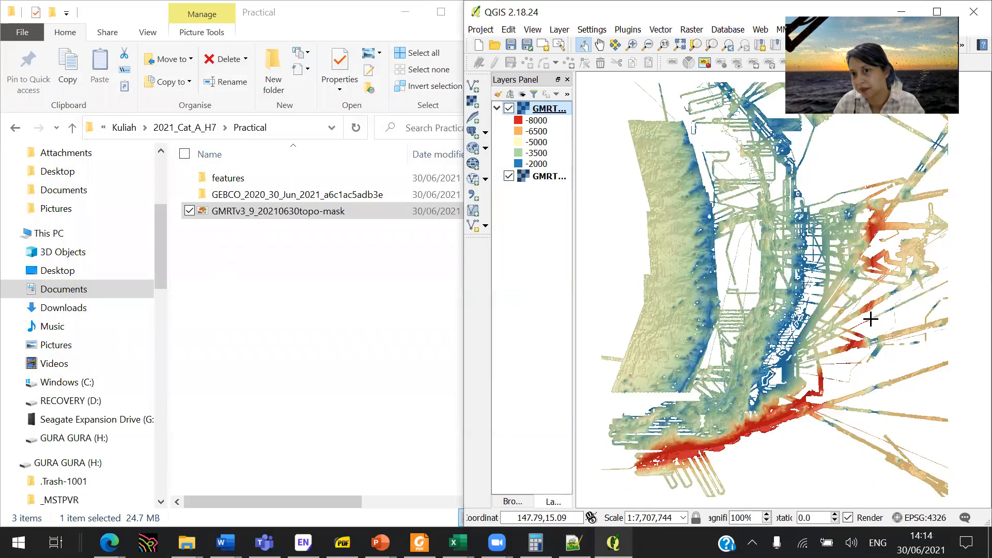
- Load the raster gebco_2020_n22.0_s10.0_w140.0_e150.0 from the GEBCO folder into QGIS and place it below both GMRT layers
double_click(335, 195)
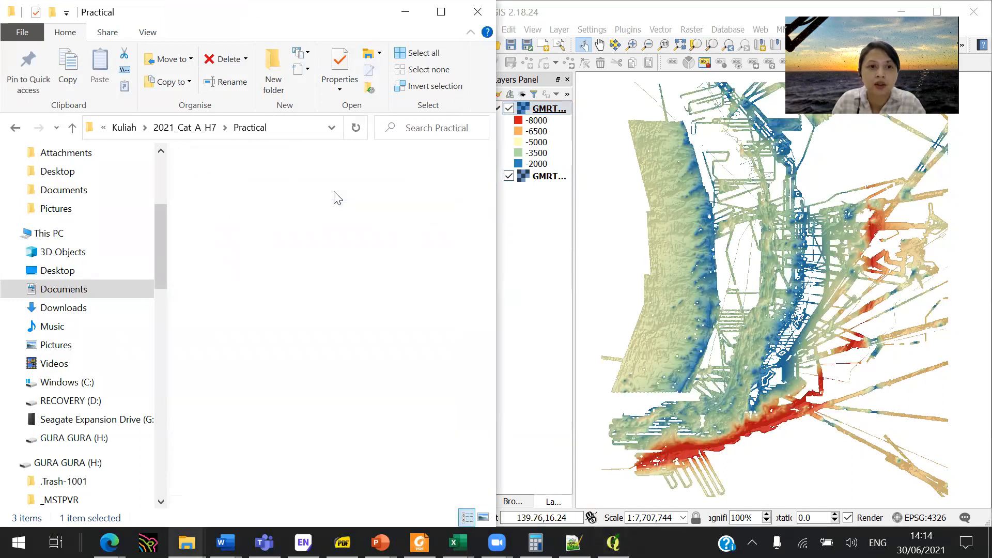
drag(316, 195, 531, 240)
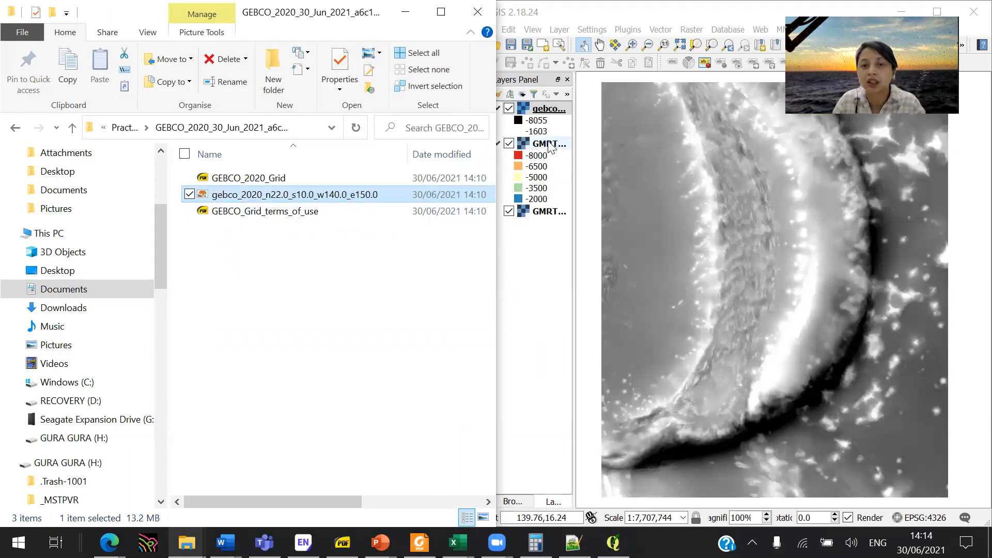
click(701, 13)
drag(523, 109, 535, 221)
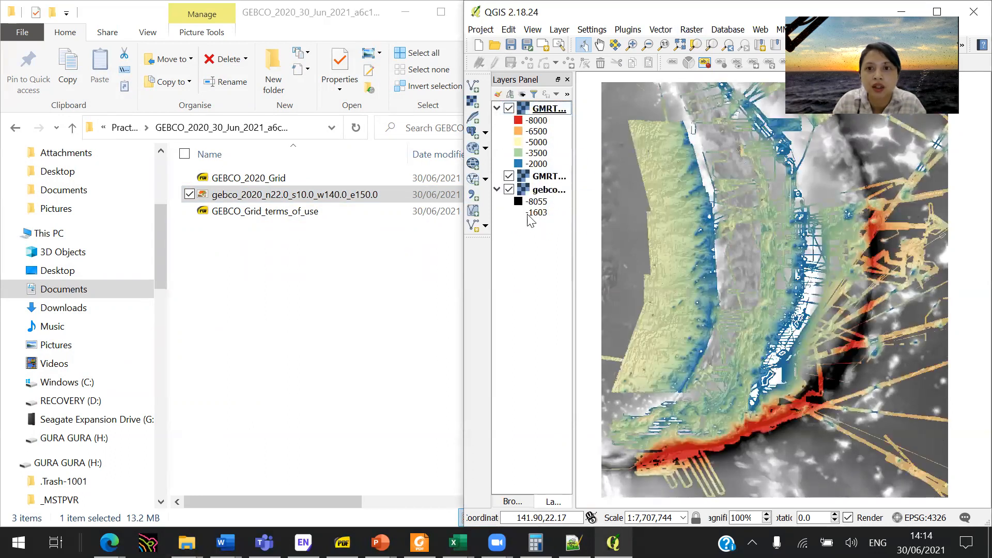
- Hide both GMRT layers and duplicate the GEBCO layer
click(509, 108)
click(509, 176)
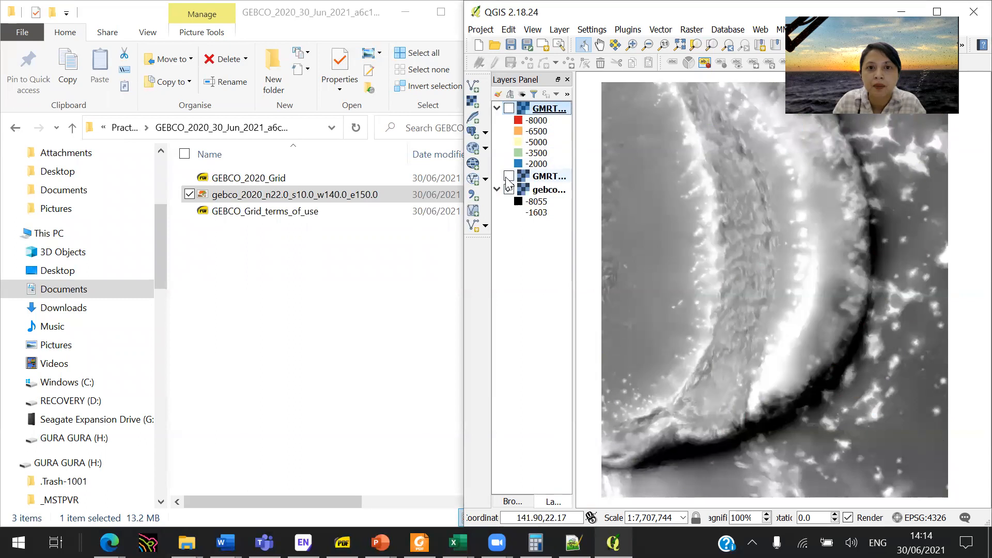
right_click(547, 113)
click(556, 193)
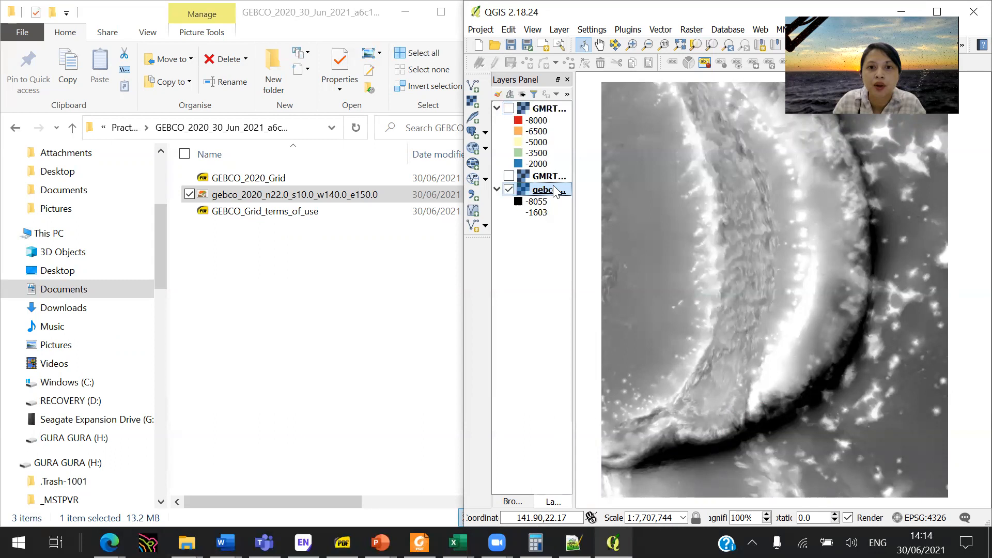
right_click(556, 192)
click(587, 273)
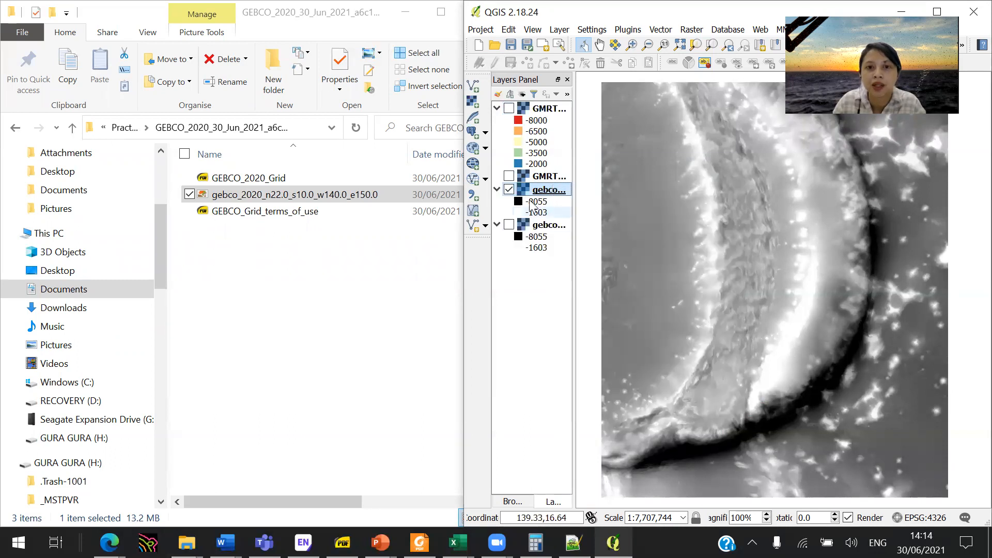
- Copy the hillshade style from the GMRT copy onto the lower GEBCO layer, showing that layer and hiding the upper GEBCO one
right_click(526, 176)
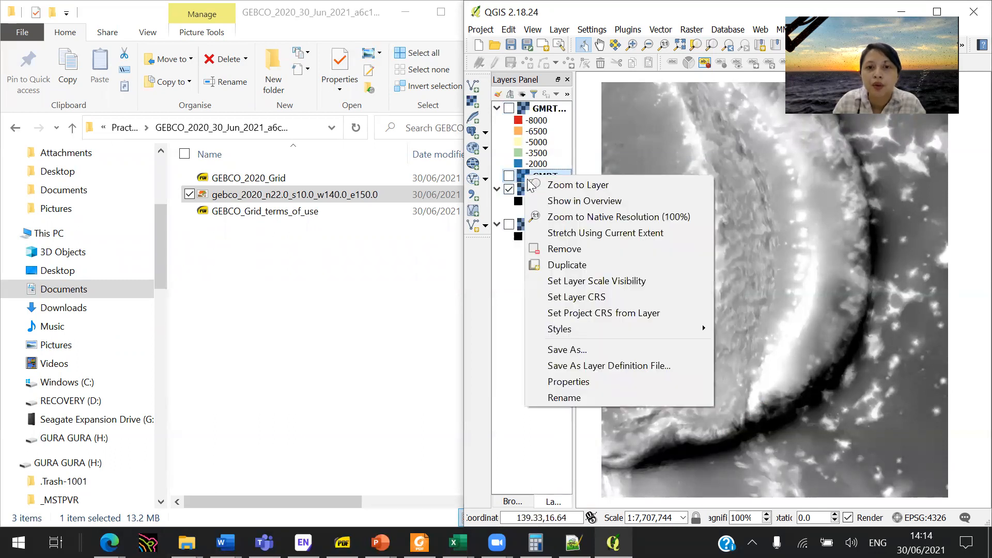
mouse_move(626, 330)
click(765, 329)
click(509, 189)
right_click(540, 225)
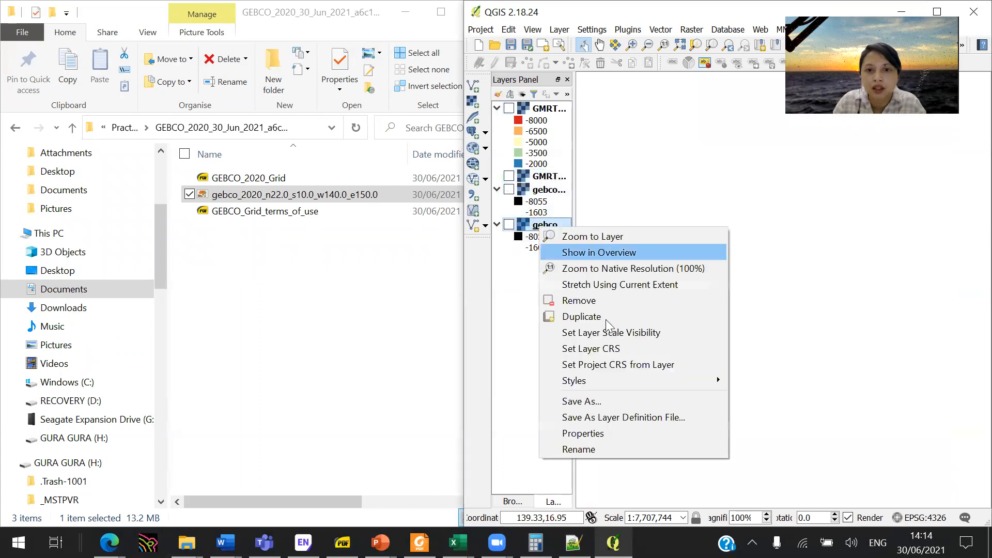
mouse_move(656, 380)
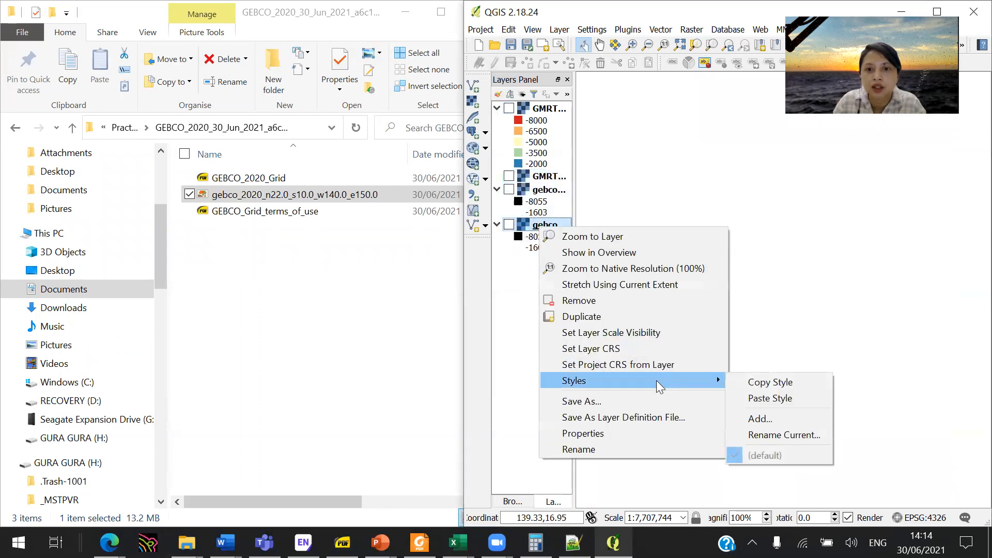
click(768, 397)
click(510, 225)
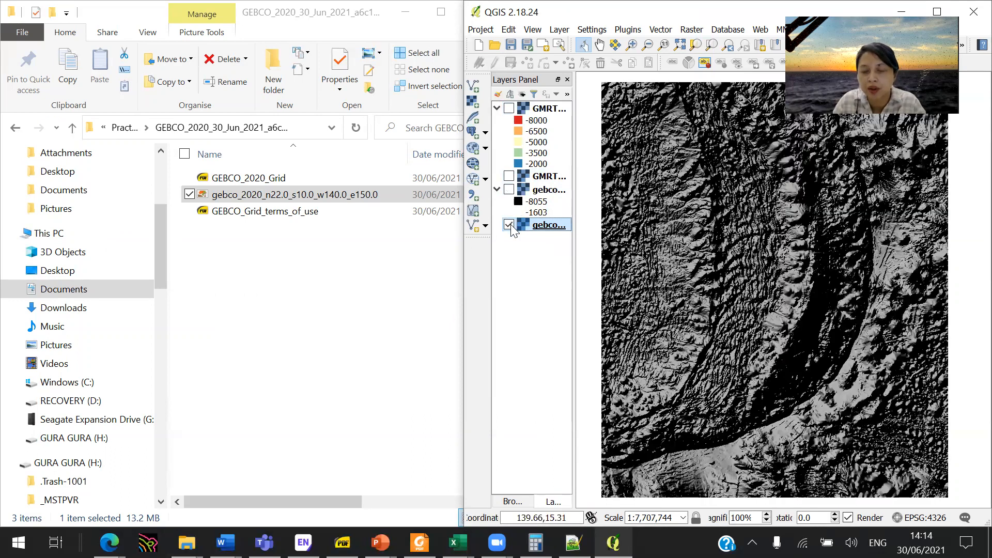
- Copy the pseudocolor GMRT layer's style onto the upper GEBCO layer and show it over the GEBCO hillshade
right_click(546, 112)
mouse_move(682, 262)
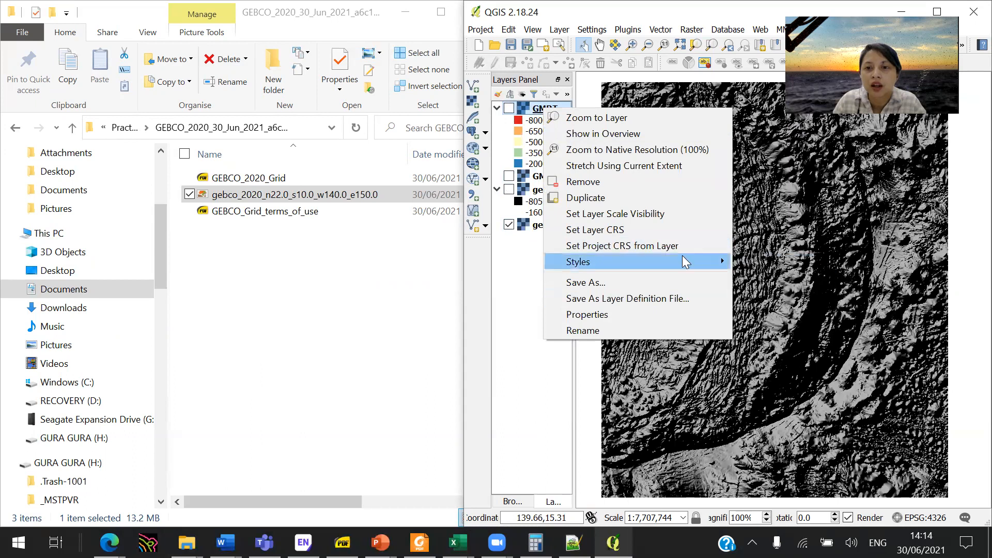
click(757, 263)
right_click(561, 197)
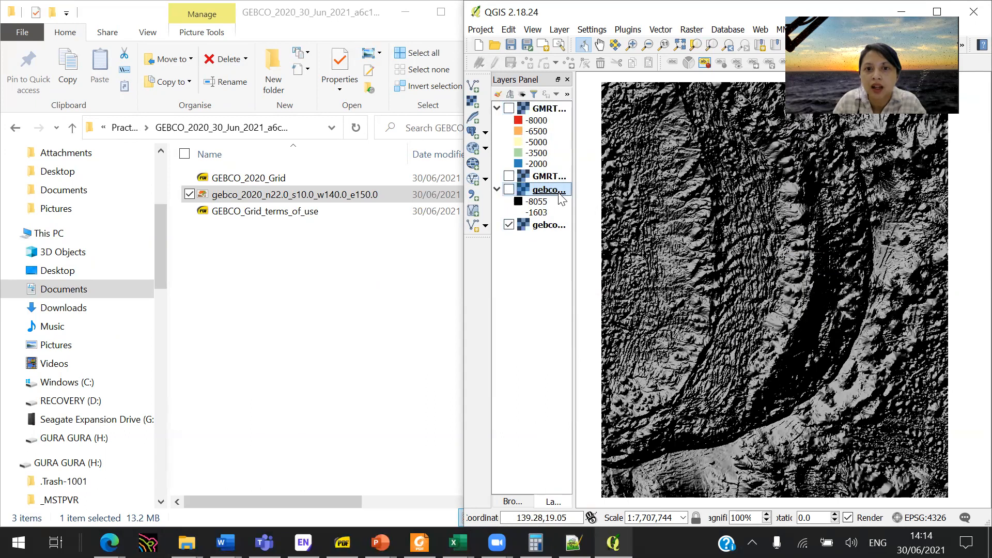
mouse_move(686, 347)
click(764, 365)
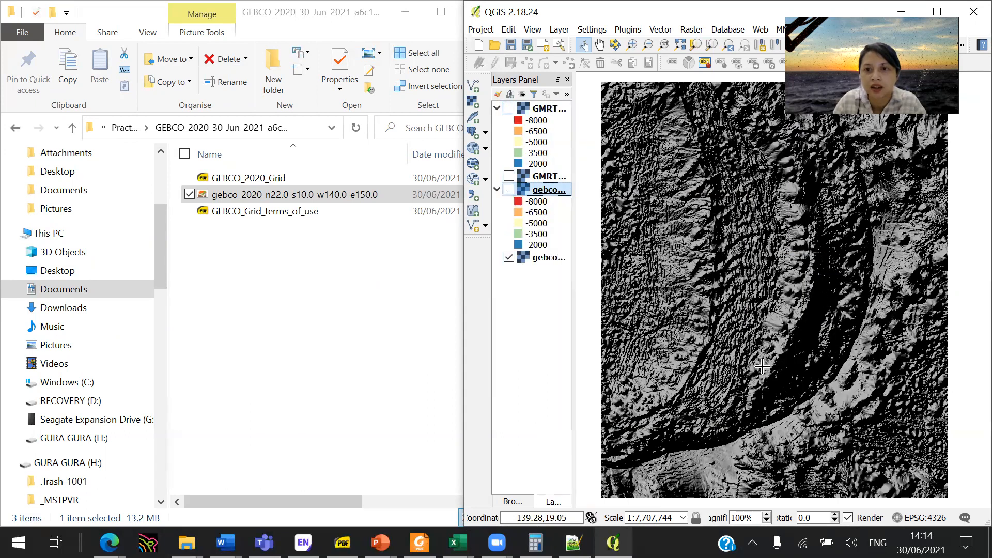
click(509, 190)
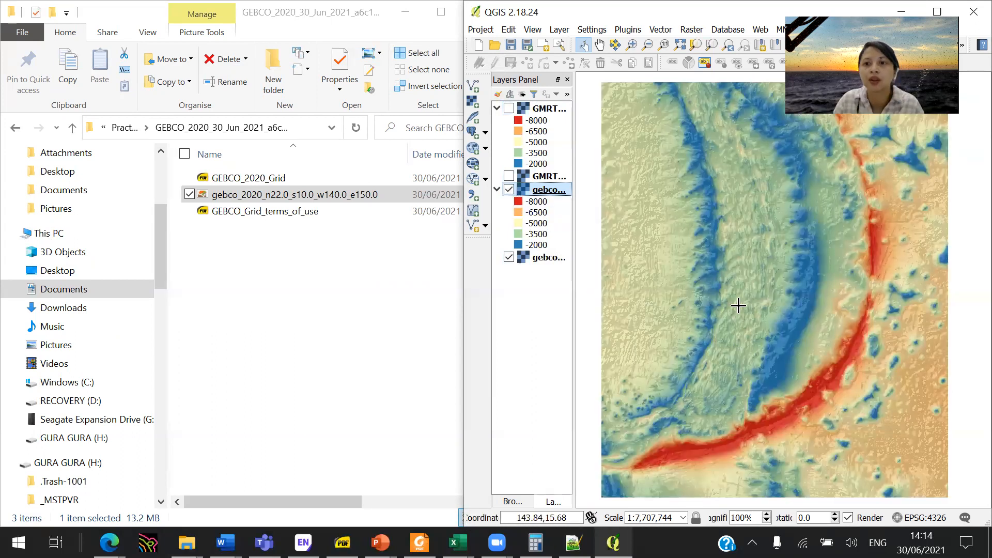
drag(814, 318, 815, 316)
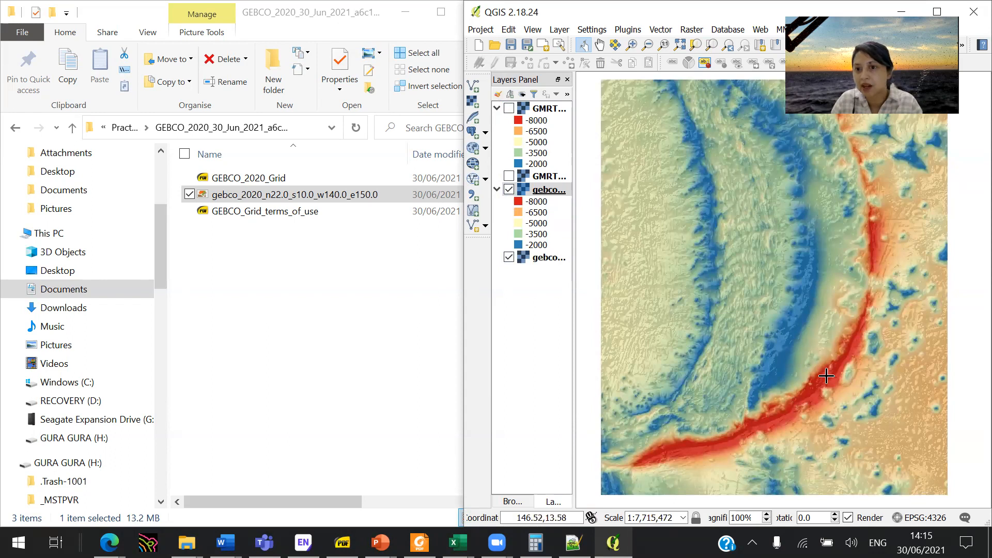
- Show the GMRT hillshade and the pseudocolor GMRT layer again over the GEBCO layers
click(509, 176)
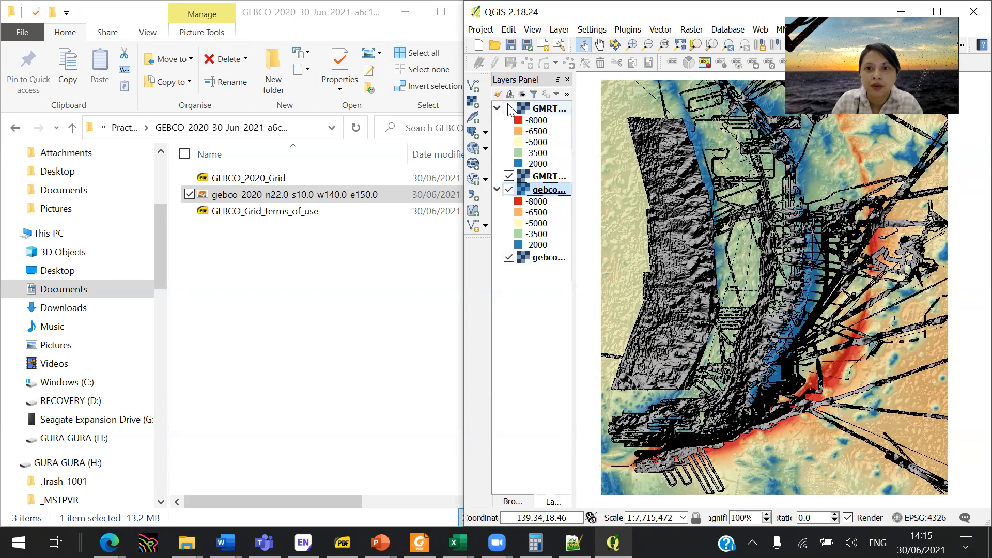
click(509, 108)
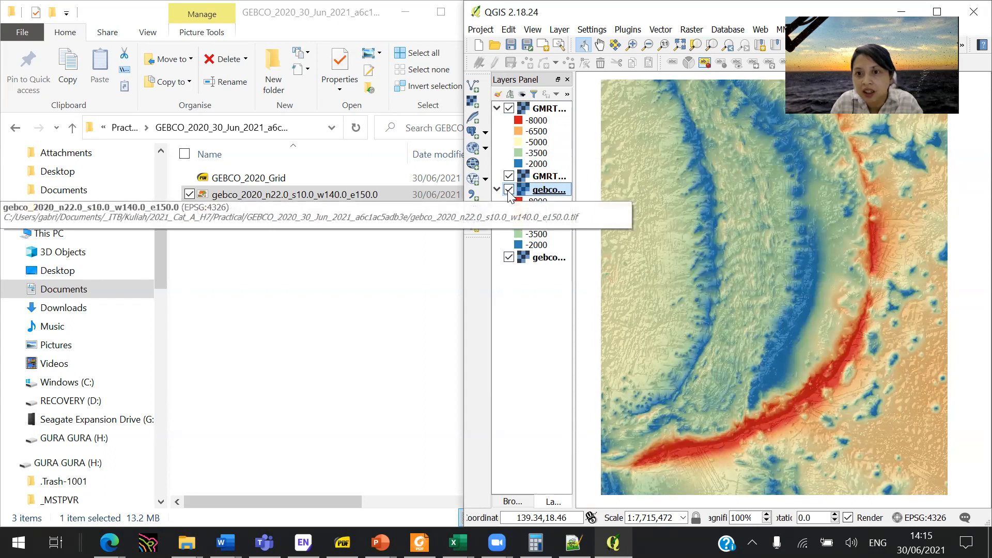
click(509, 108)
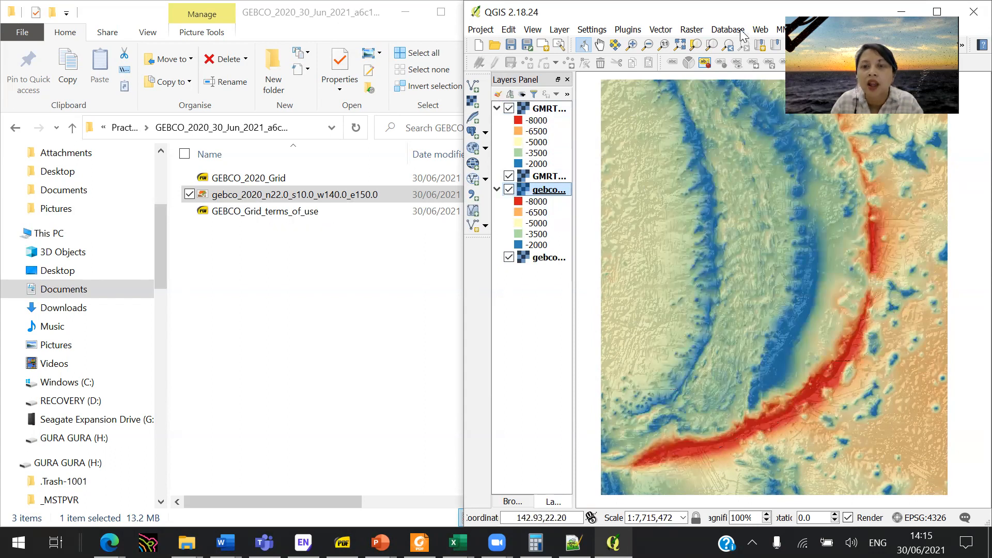
- Maximize the QGIS window and widen the layer list so the full layer names are readable
drag(732, 11, 450, 97)
click(654, 97)
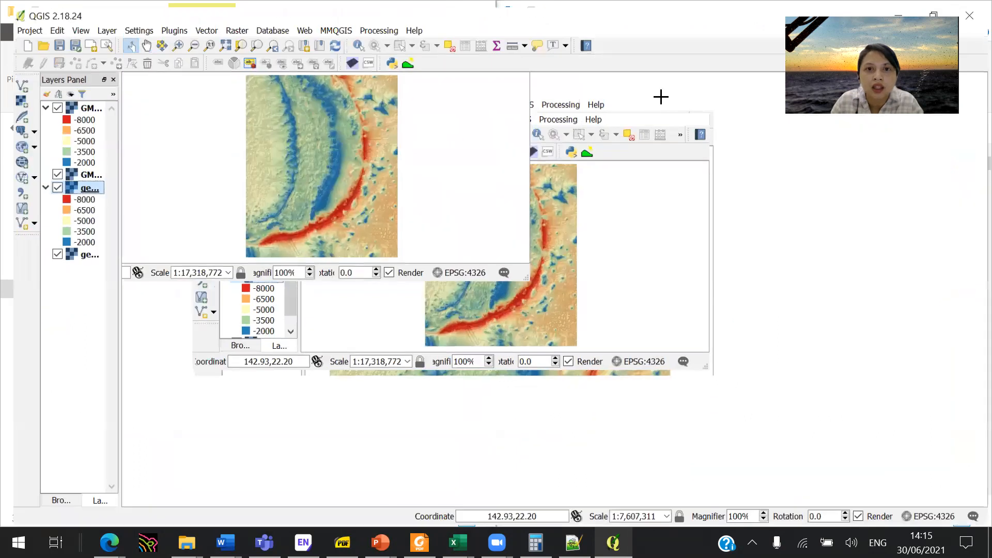
drag(107, 204, 228, 223)
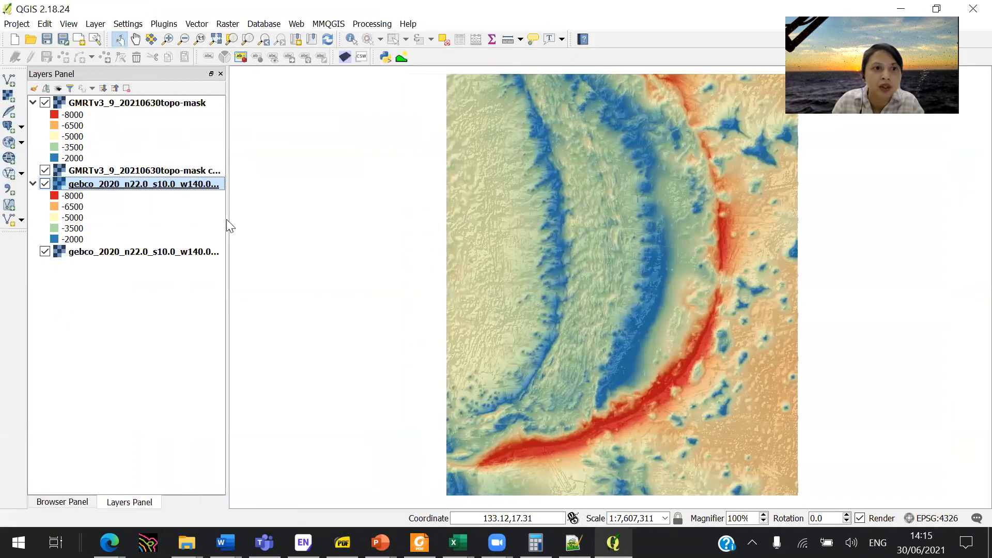
- Create two layer groups named GEBCO and GMRT
click(46, 88)
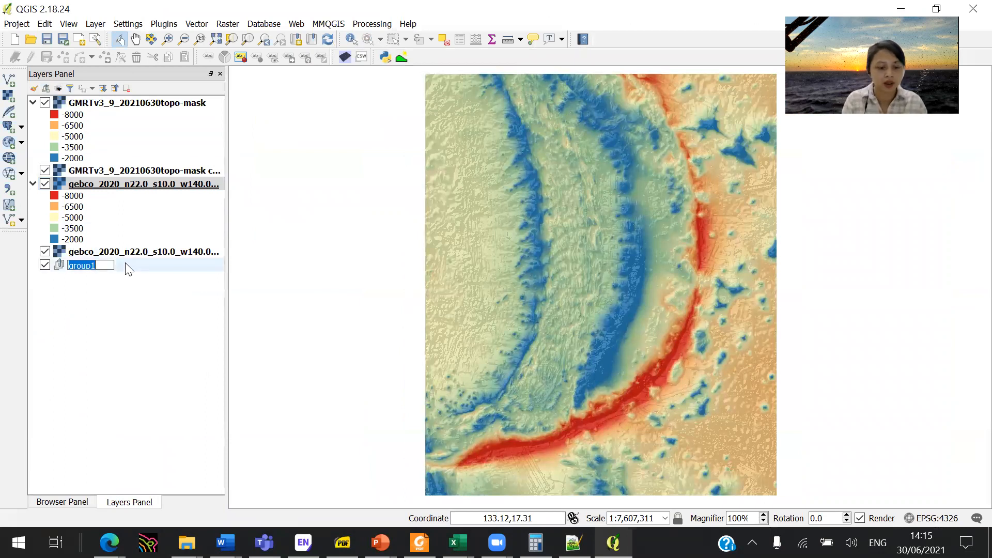
text(GEBCO)
key(Return)
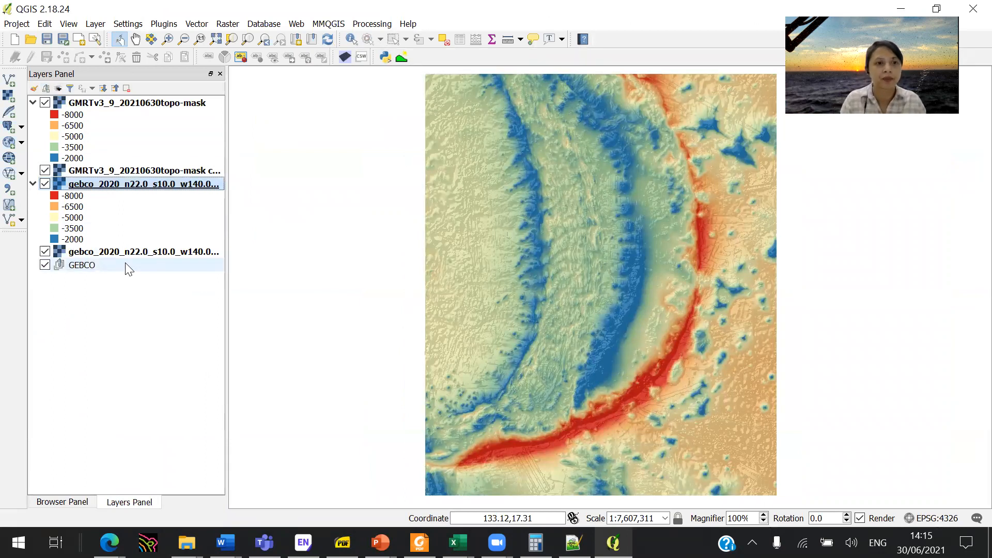
text(GMRT)
key(Return)
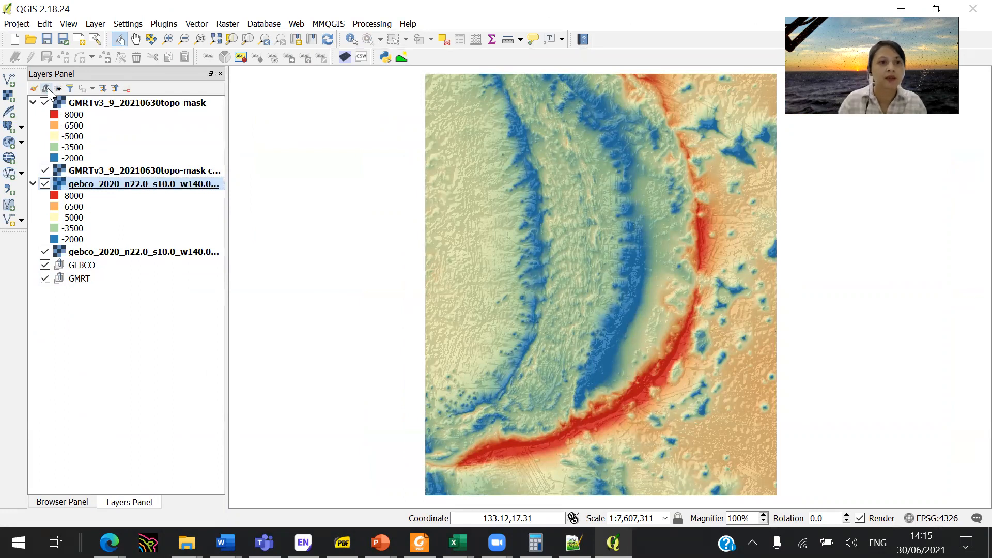
- Move both GEBCO layers into the GEBCO group and both GMRT layers into the GMRT group
shift+click(127, 253)
click(130, 254)
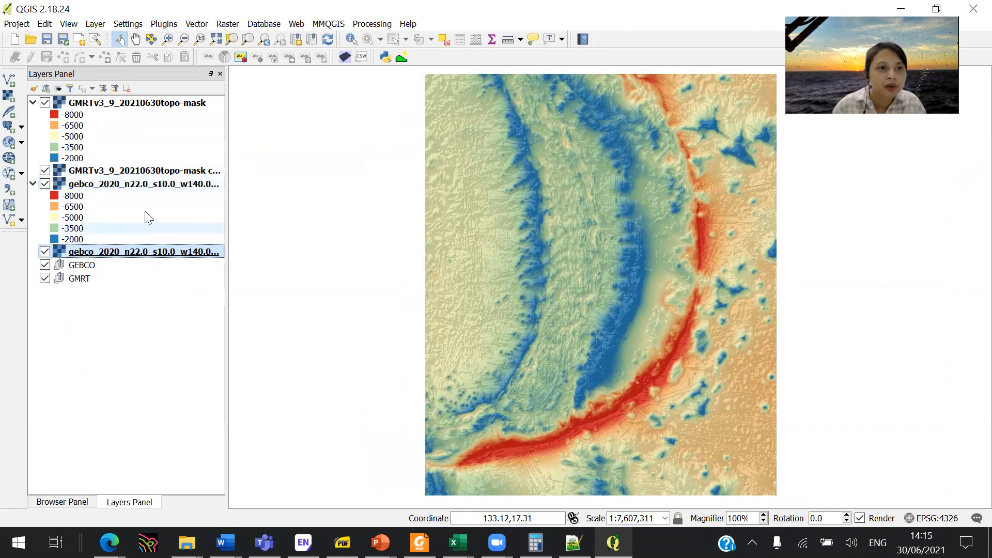
shift+click(144, 185)
drag(140, 185, 159, 266)
click(116, 171)
shift+click(138, 102)
drag(133, 106, 162, 279)
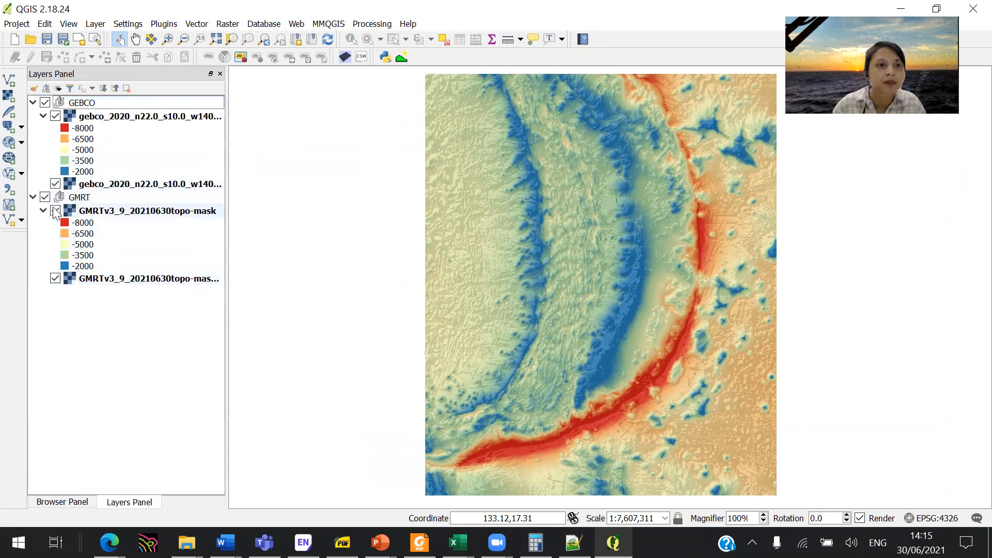
- Place the GMRT group above the GEBCO group and collapse both groups
click(77, 198)
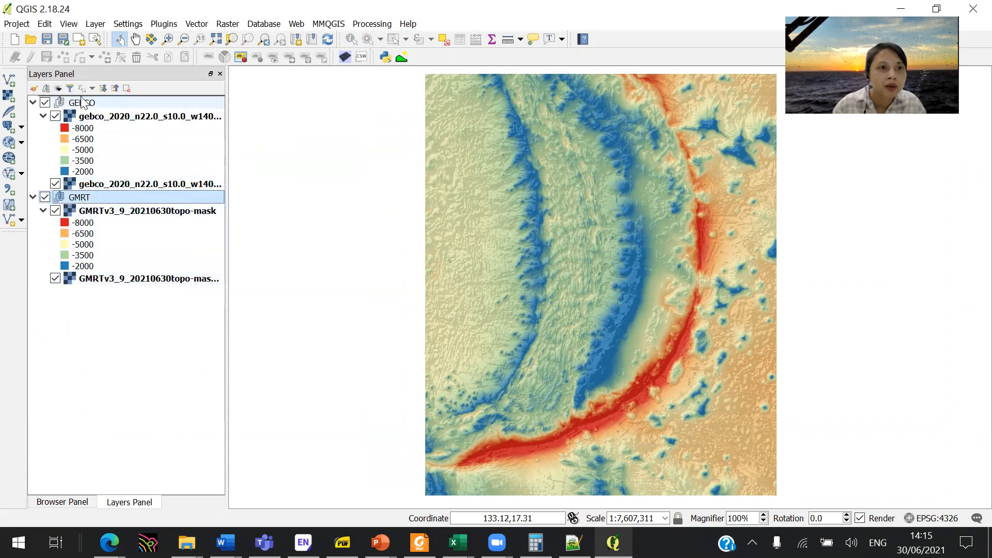
drag(81, 102, 34, 199)
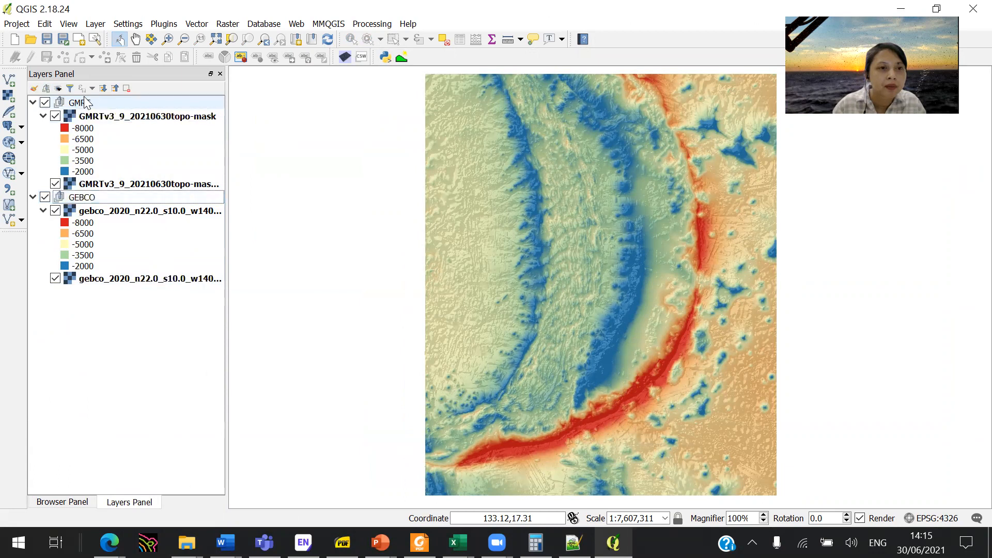
click(32, 197)
click(33, 103)
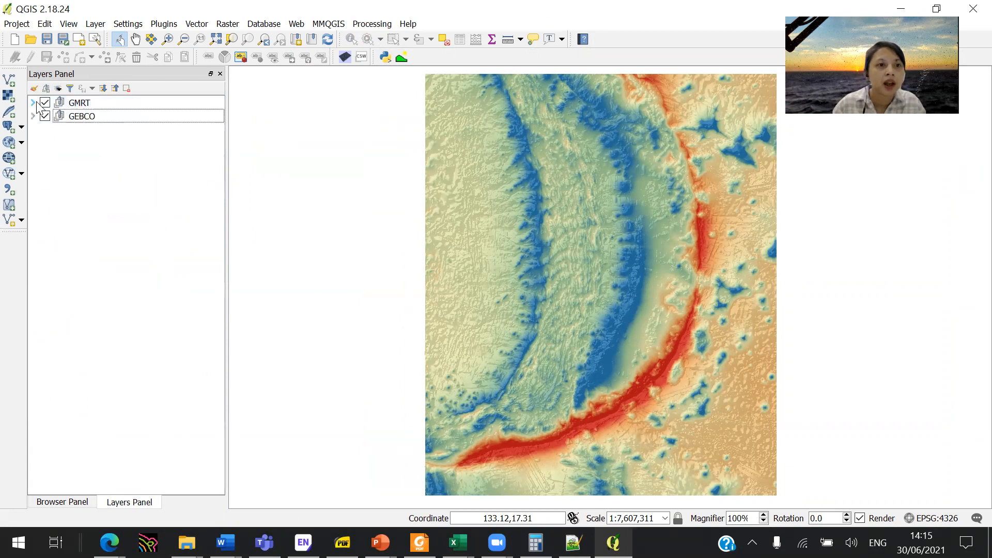
- Switch the GMRT and GEBCO groups off and on in turn to compare their coverage, leaving both shown
click(45, 102)
click(45, 116)
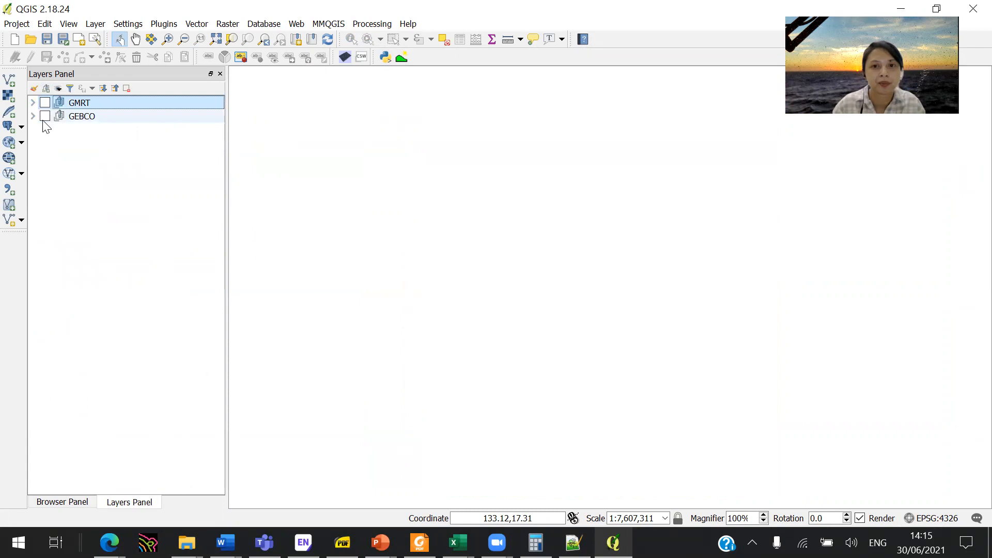
click(45, 116)
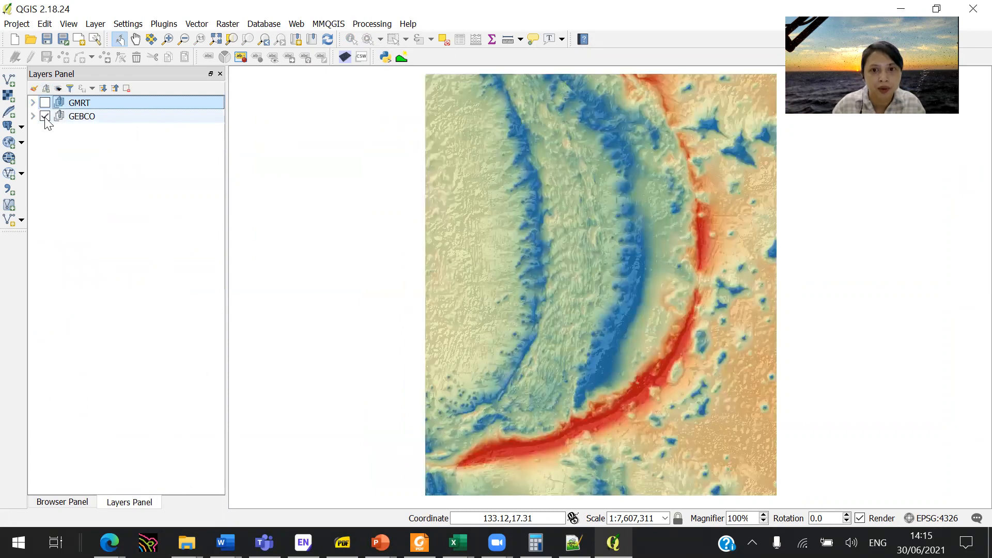
click(45, 116)
click(45, 102)
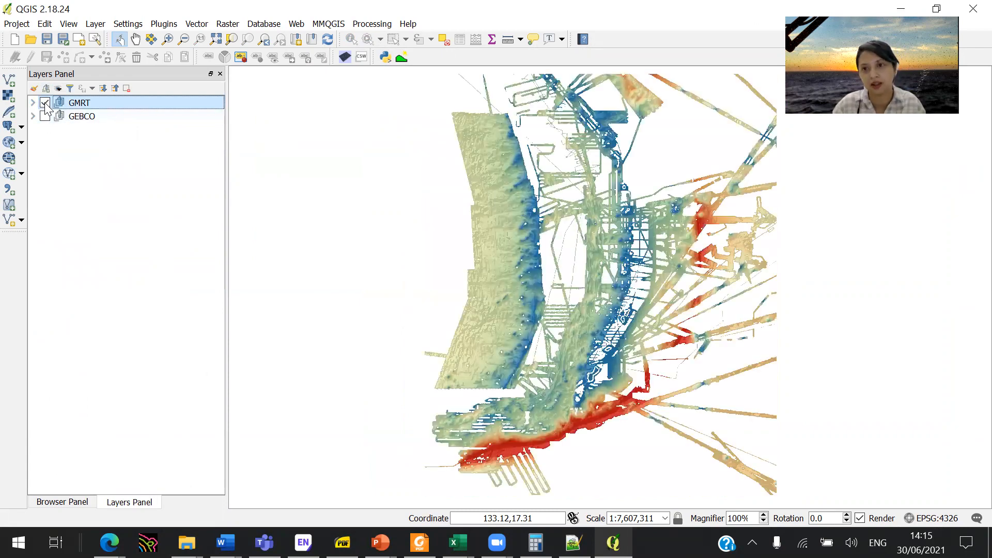
click(45, 116)
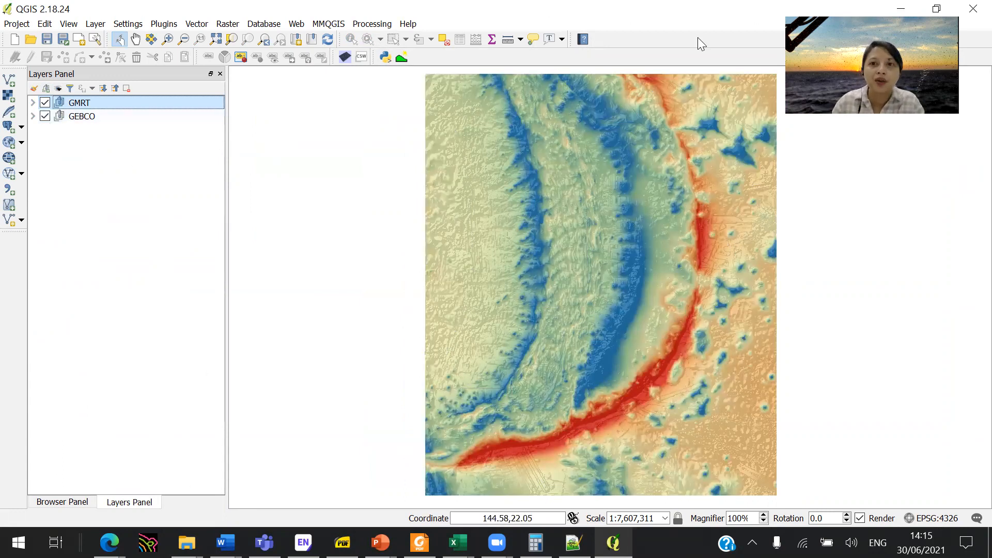
key(super+Right)
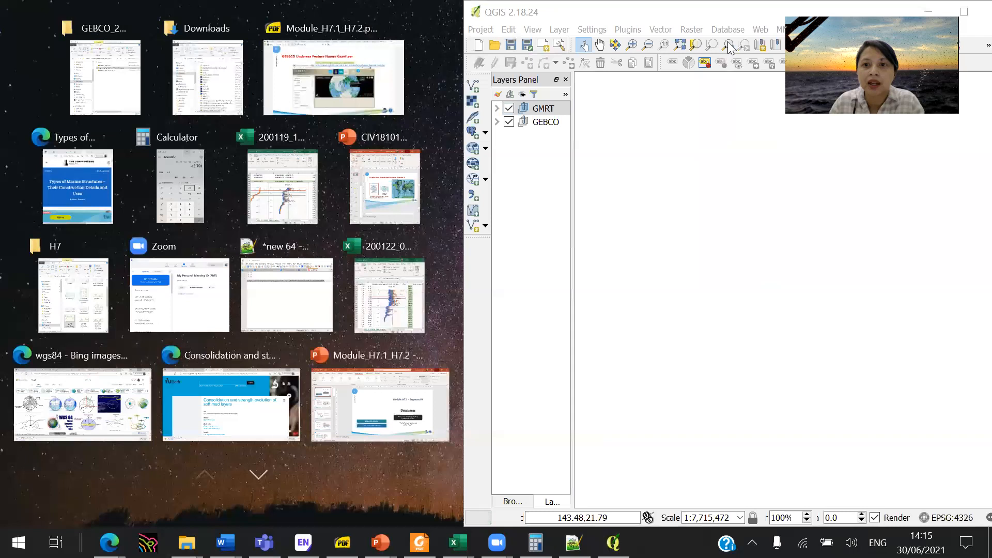
click(731, 20)
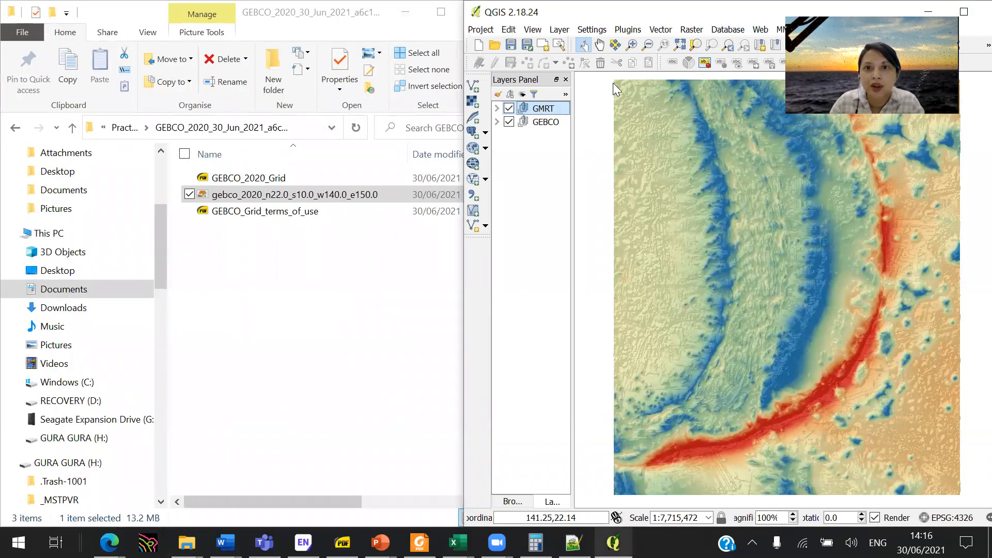
drag(846, 13, 613, 83)
click(730, 81)
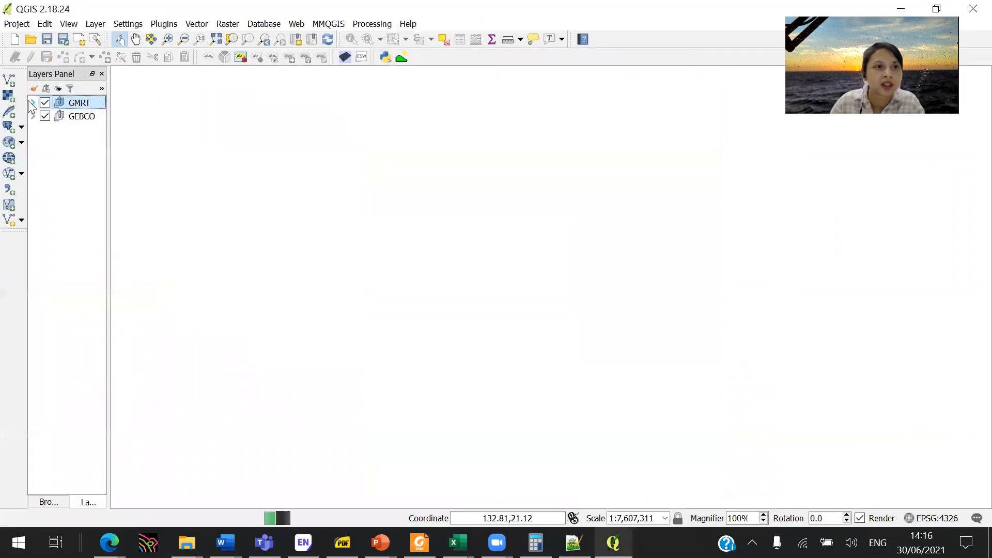
- Expand both layer groups and invert the Spectral color ramp of the GMRT topo-mask bathymetry layer
click(32, 103)
click(32, 197)
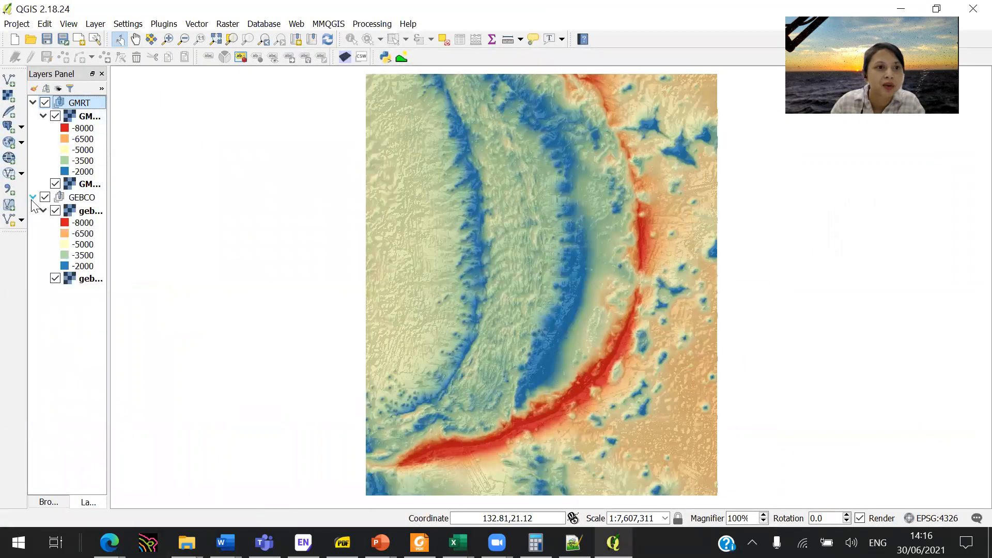
click(84, 129)
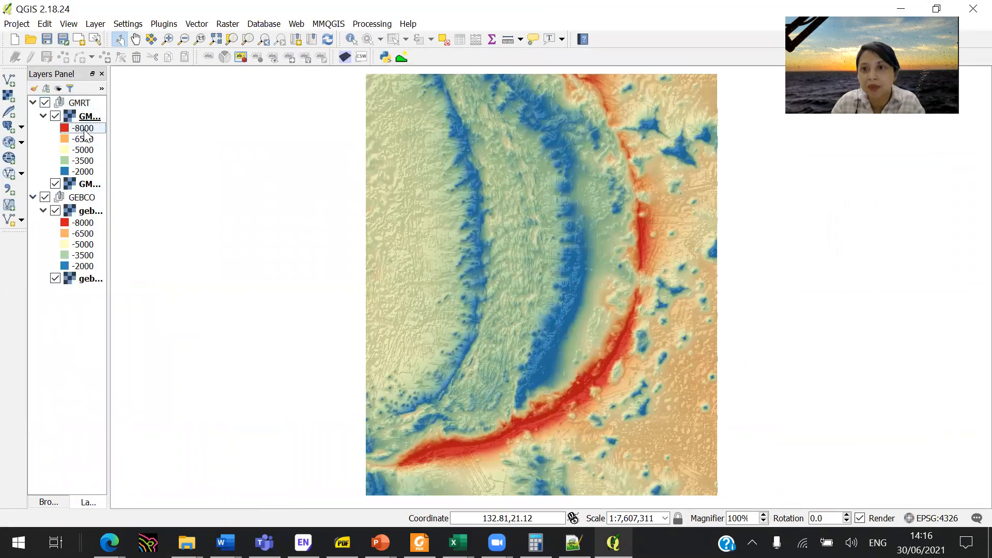
click(92, 119)
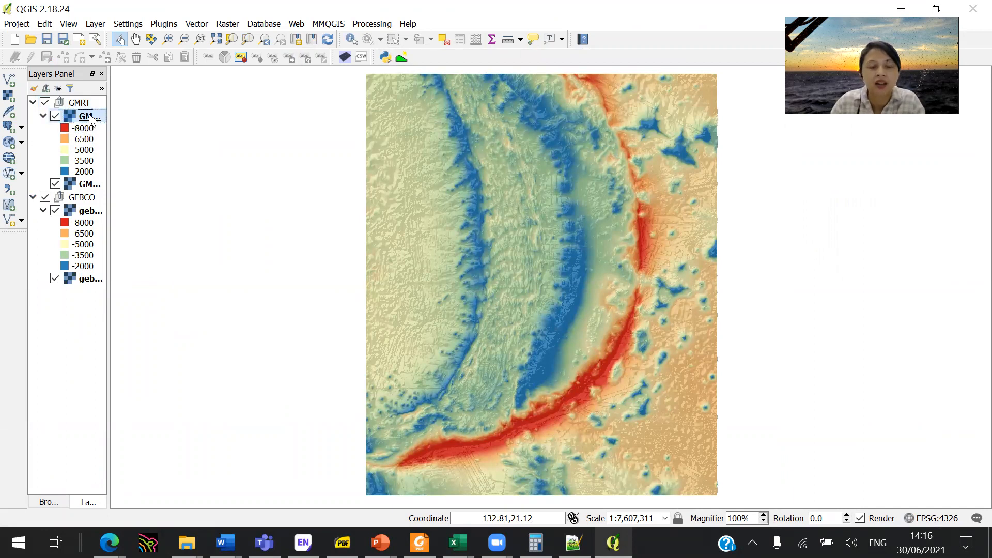
double_click(92, 119)
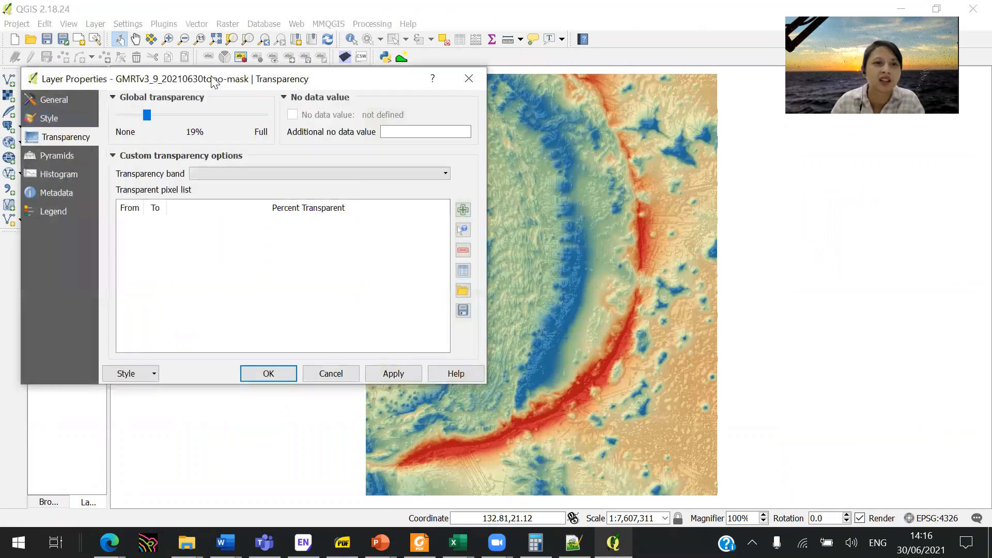
click(111, 131)
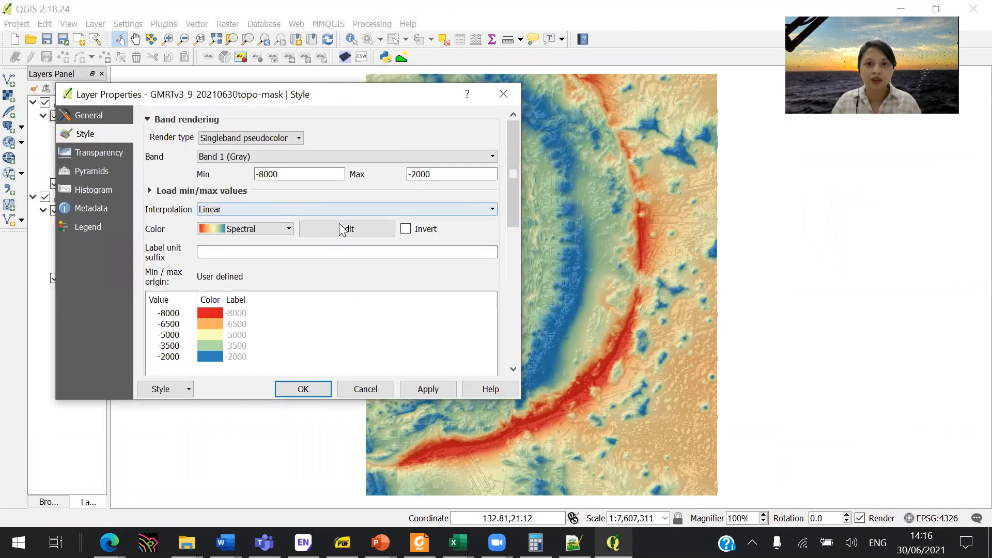
click(406, 229)
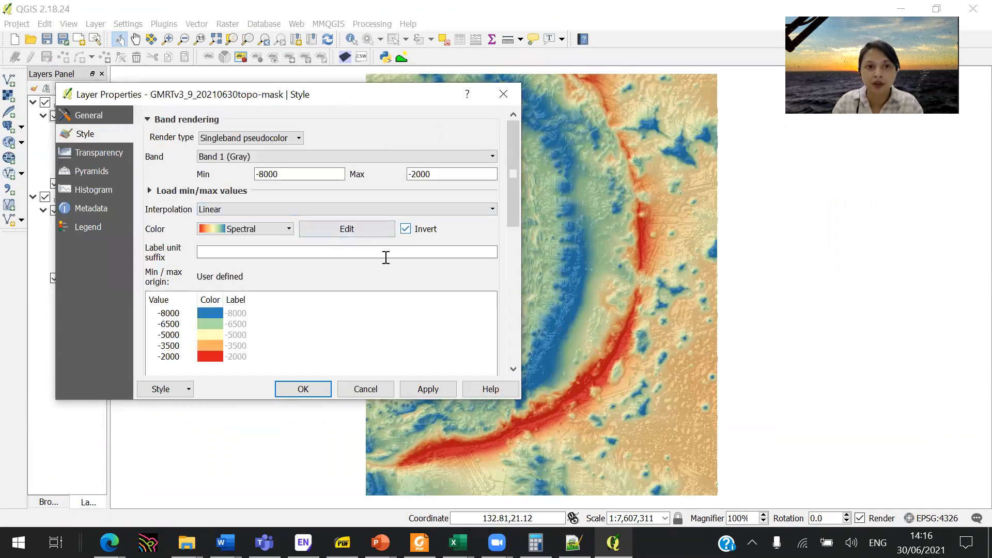
click(311, 389)
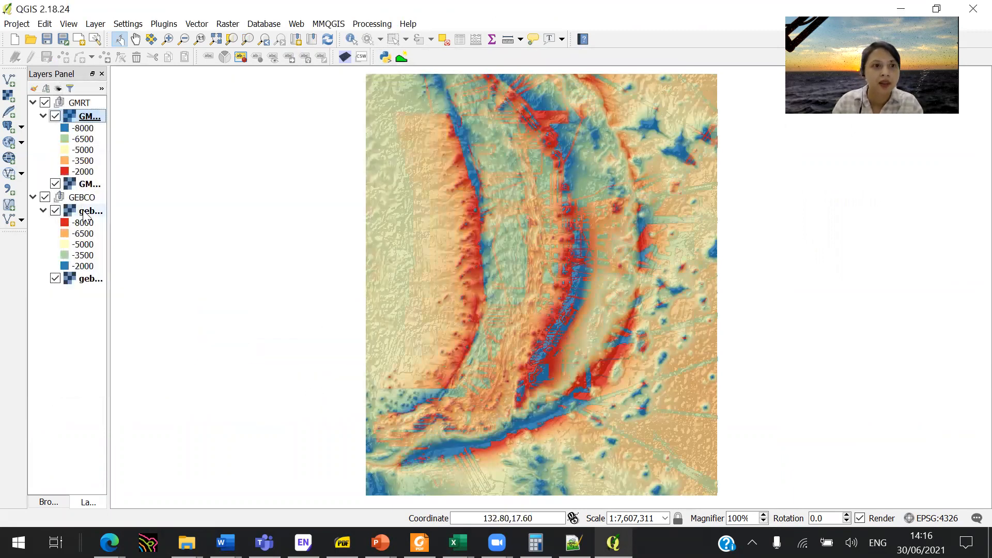
- Copy the style of the colored GMRT layer onto the colored GEBCO layer, with the GMRT group hidden
right_click(79, 112)
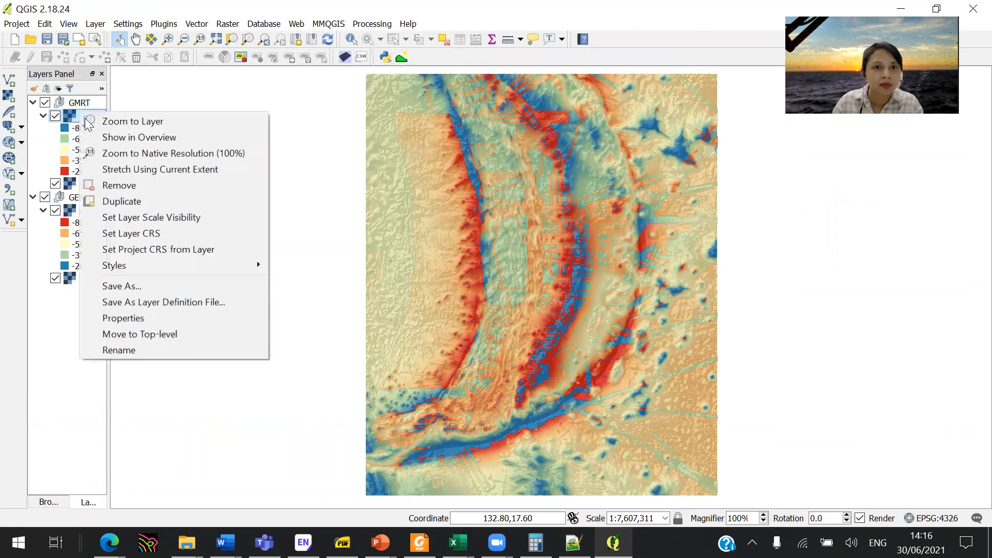
mouse_move(195, 265)
click(296, 267)
click(45, 102)
click(85, 211)
right_click(85, 210)
mouse_move(214, 365)
click(302, 382)
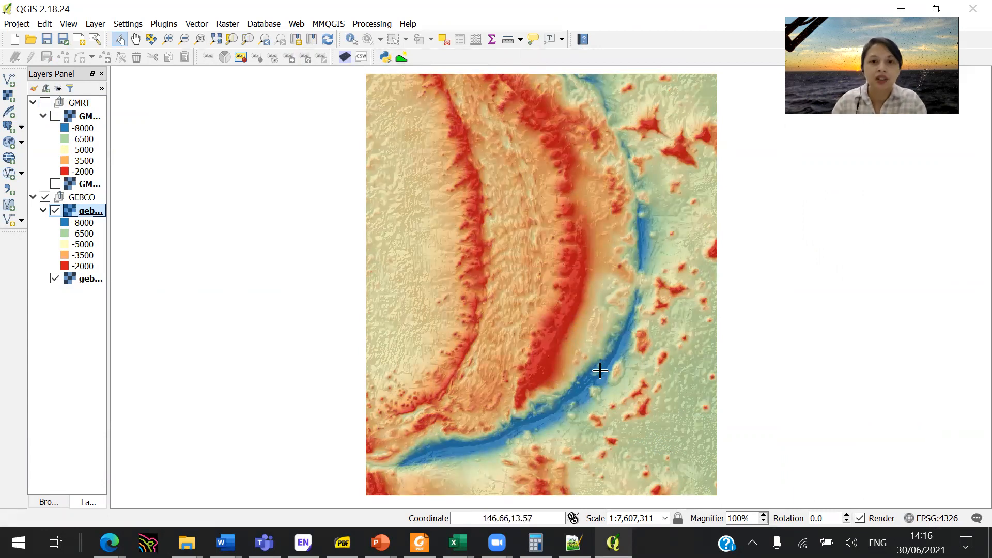
- Compare the recolored GMRT and GEBCO maps by showing each group alone, leaving only the GEBCO group shown
click(46, 102)
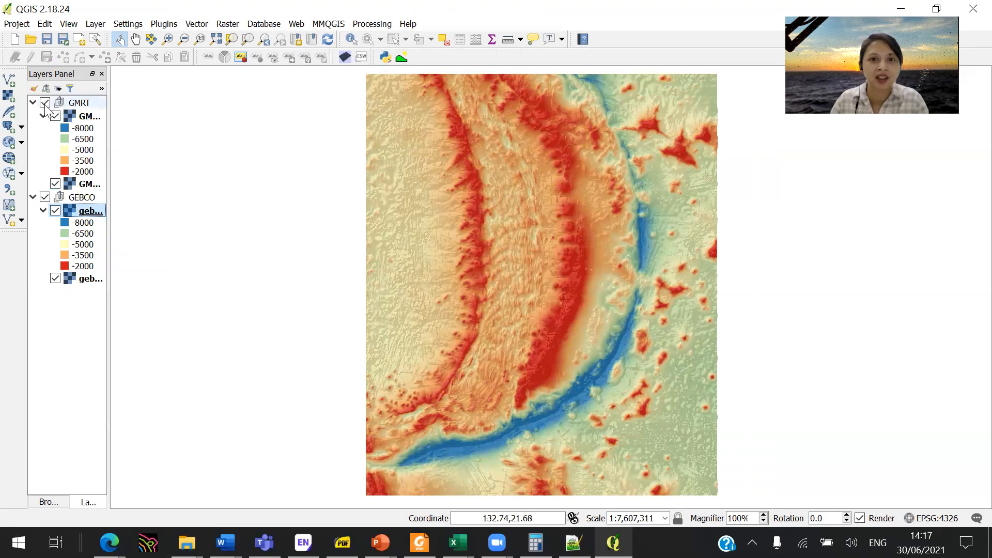
click(45, 197)
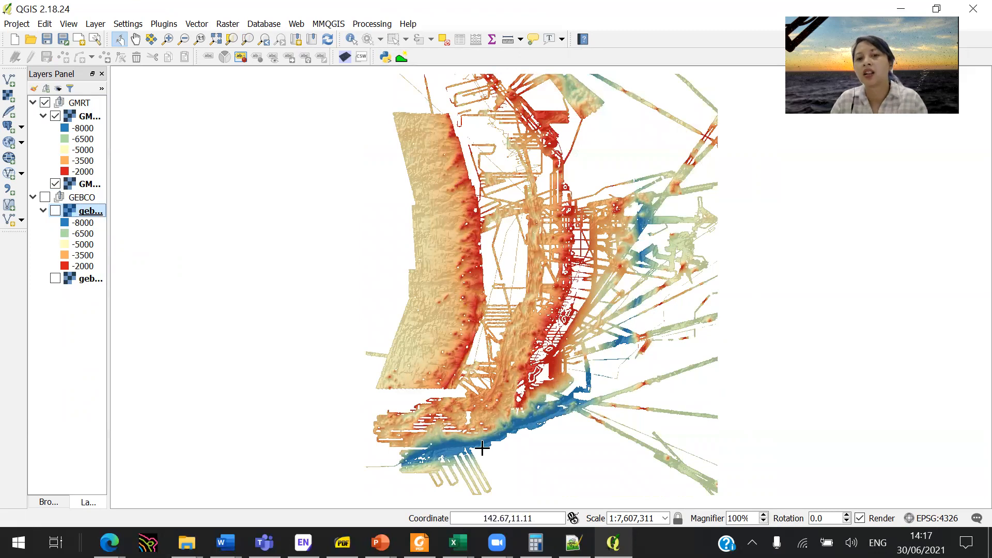
click(45, 102)
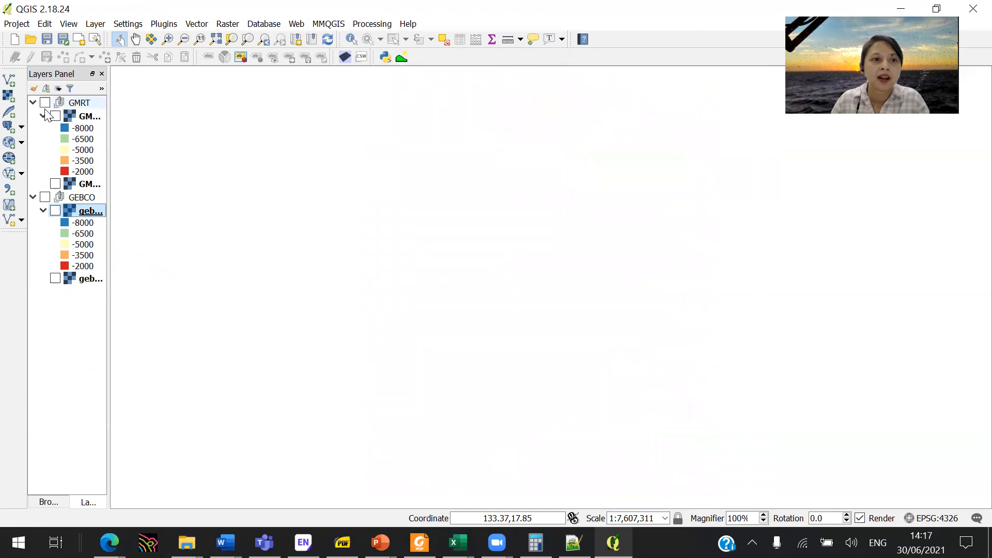
click(45, 197)
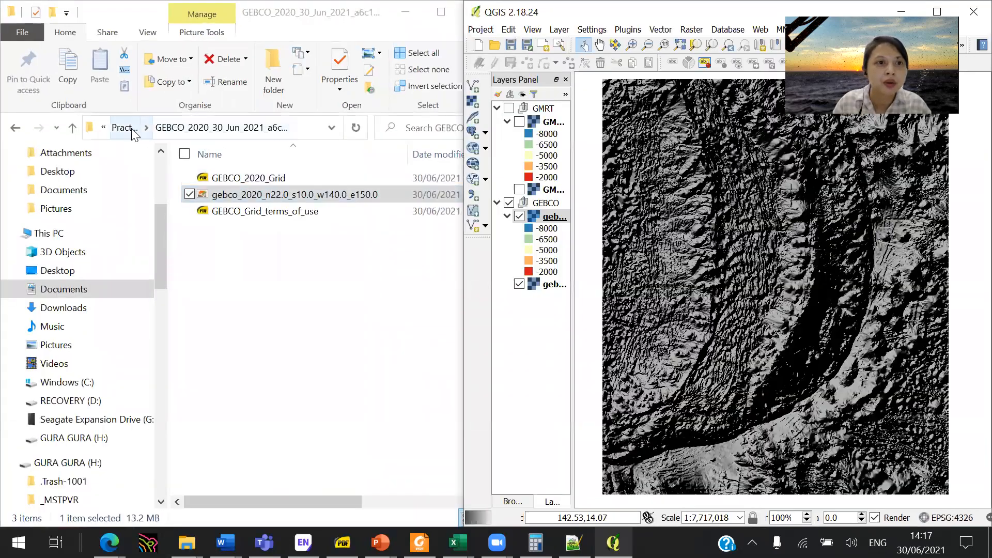
- Load features-point.shp from the Practical features folder in File Explorer into QGIS and place its layer above the GMRT group
click(143, 130)
double_click(258, 183)
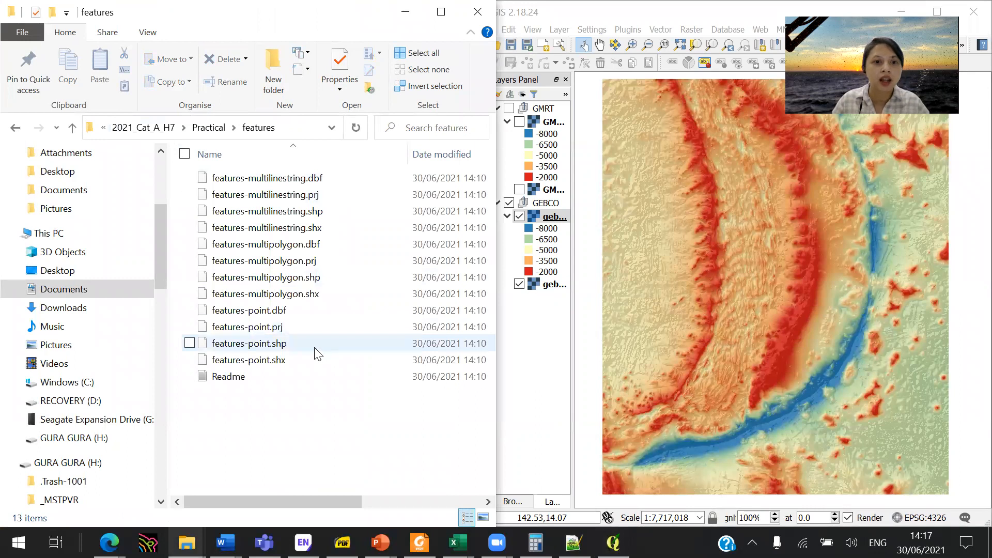
mouse_move(298, 354)
mouse_down()
mouse_move(277, 349)
mouse_move(375, 344)
mouse_move(660, 150)
mouse_move(655, 127)
mouse_up()
drag(535, 220, 553, 106)
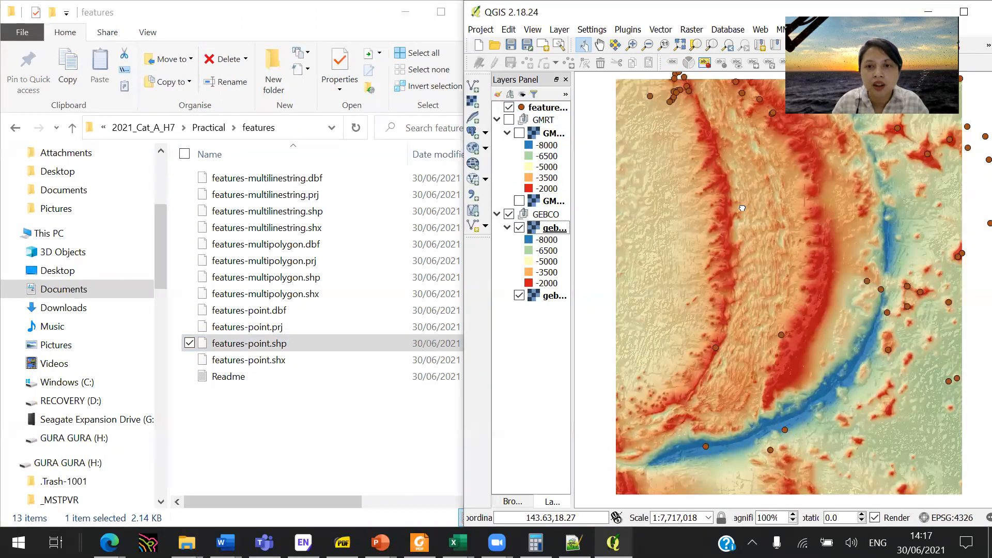
drag(738, 206, 706, 243)
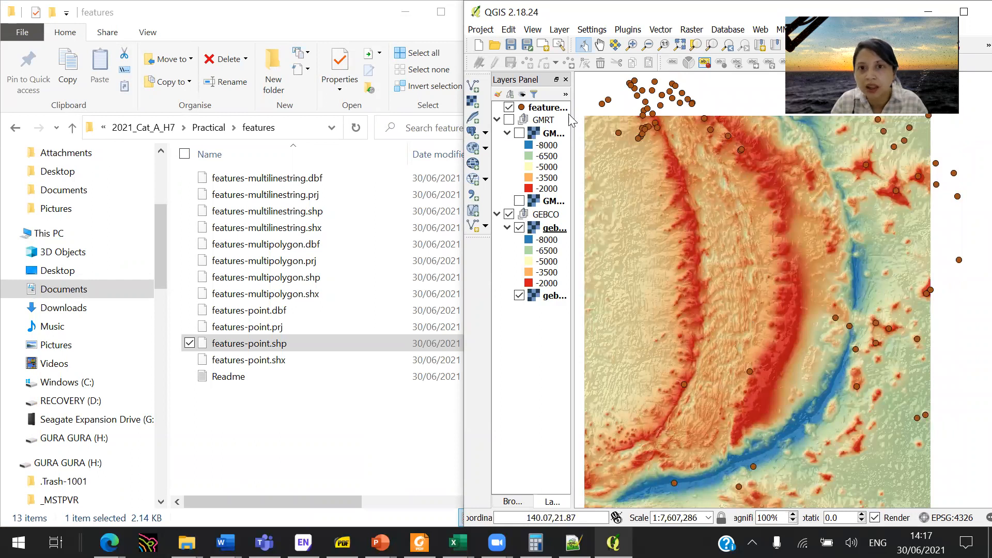
- Set the marker color of the features-point layer to white (#ffffff)
click(528, 110)
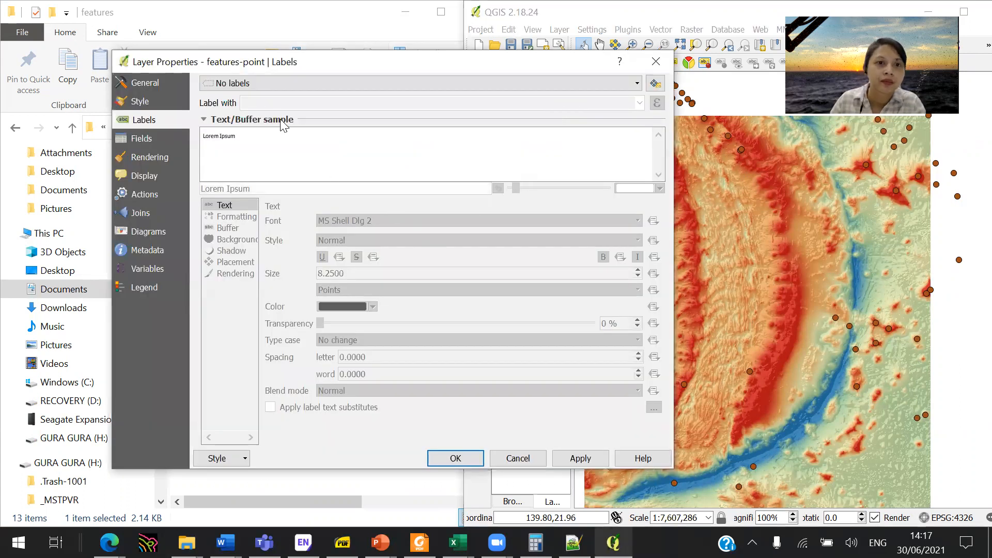
click(138, 101)
click(481, 208)
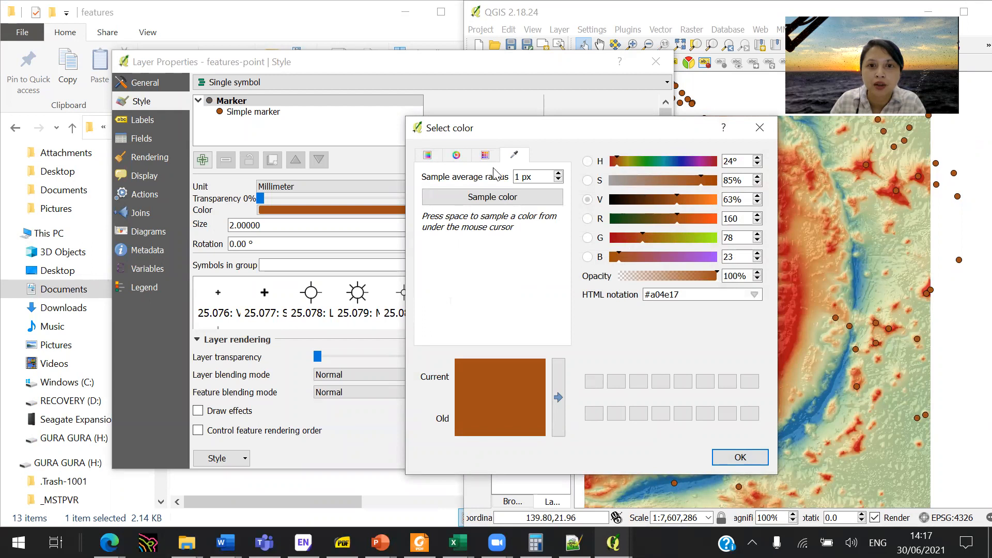
click(456, 155)
drag(493, 292, 486, 314)
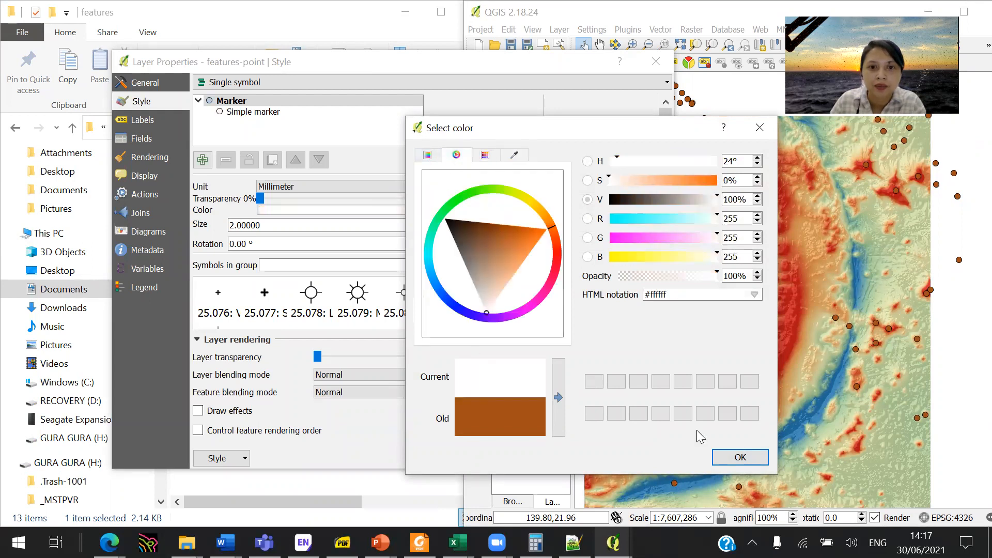
click(740, 457)
click(458, 457)
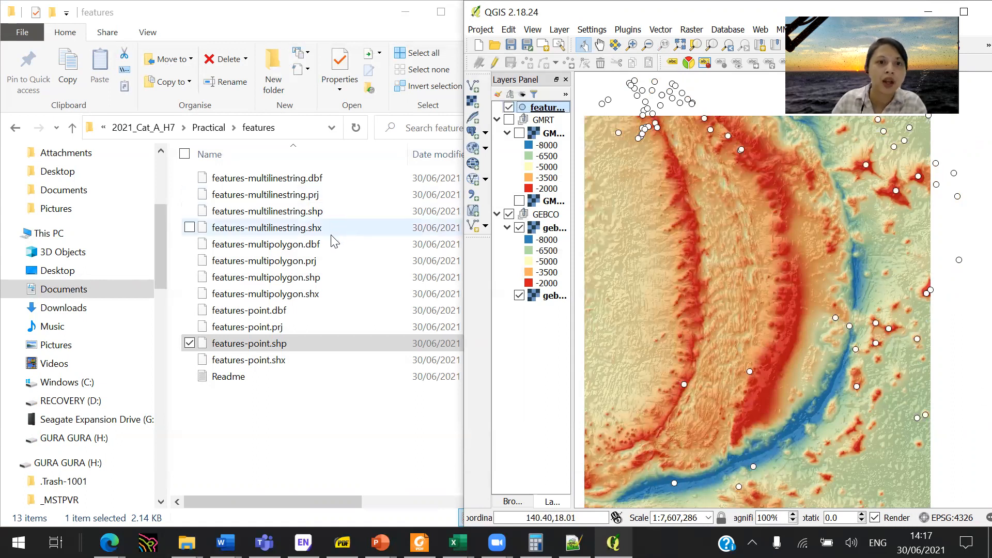
- Add features-multipolygon.shp and features-multilinestring.shp from the features folder to the QGIS project, and maximize the QGIS window
click(312, 297)
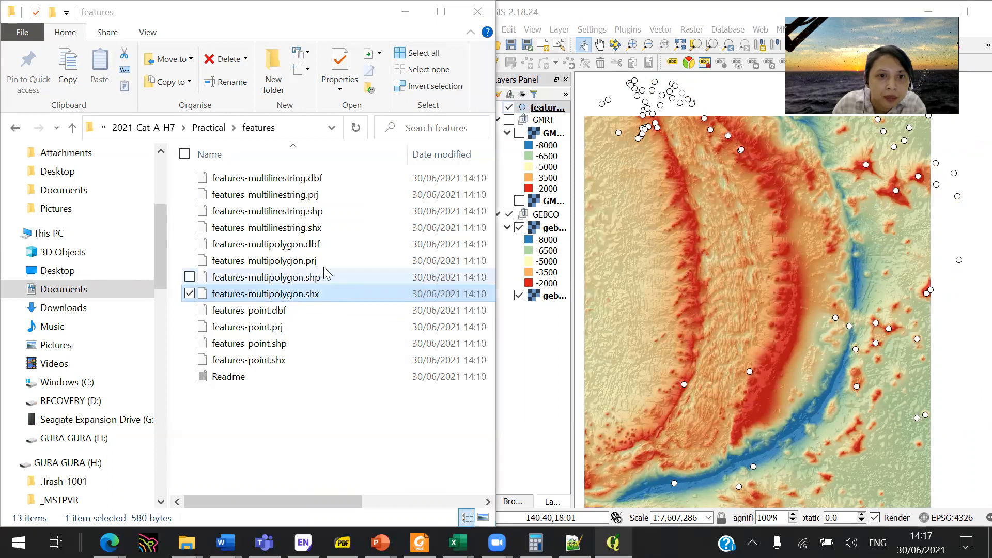
mouse_move(329, 283)
mouse_down()
mouse_move(578, 135)
mouse_move(562, 116)
mouse_up()
scroll(765, 289, down, 1)
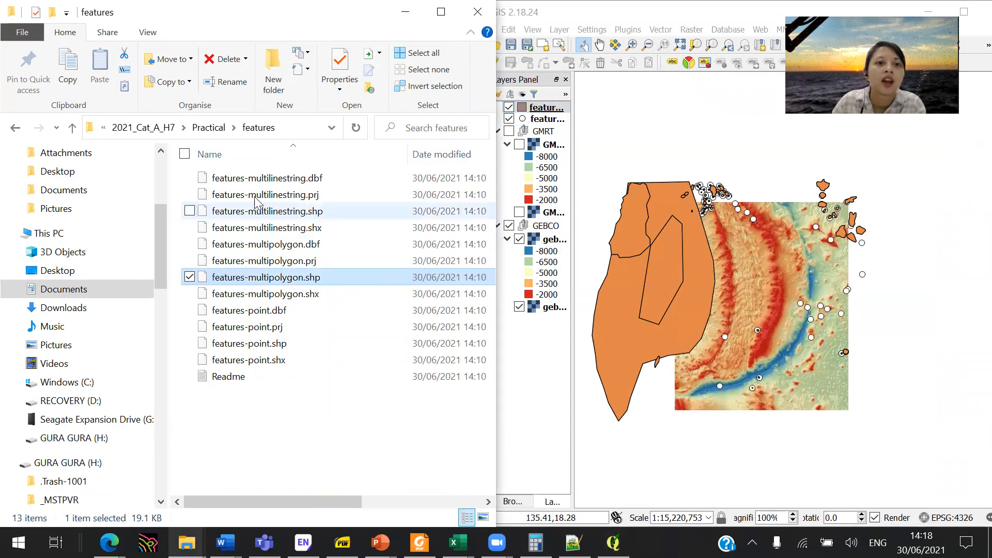
mouse_move(342, 216)
mouse_down()
mouse_move(306, 215)
mouse_move(382, 243)
mouse_move(593, 407)
mouse_move(550, 394)
mouse_up()
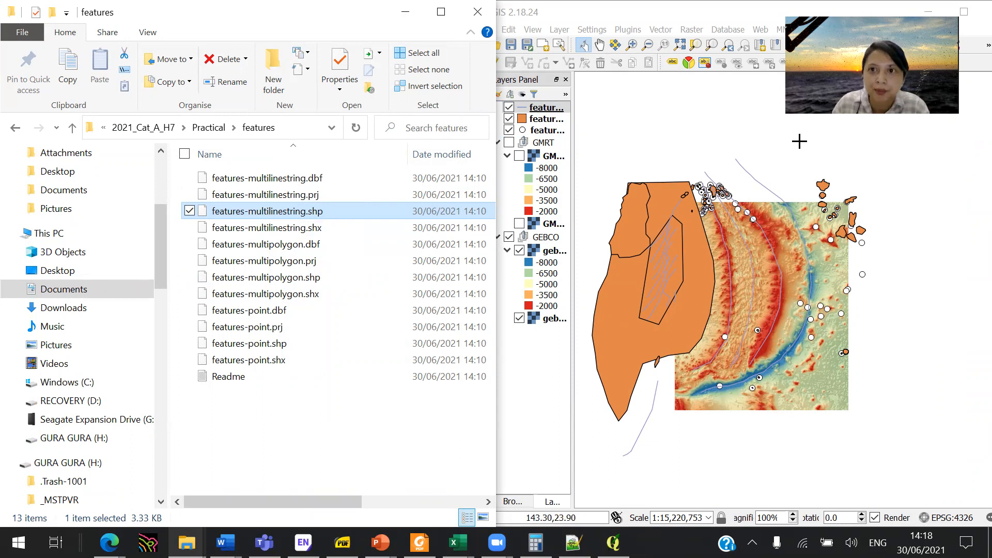
drag(719, 13, 422, 99)
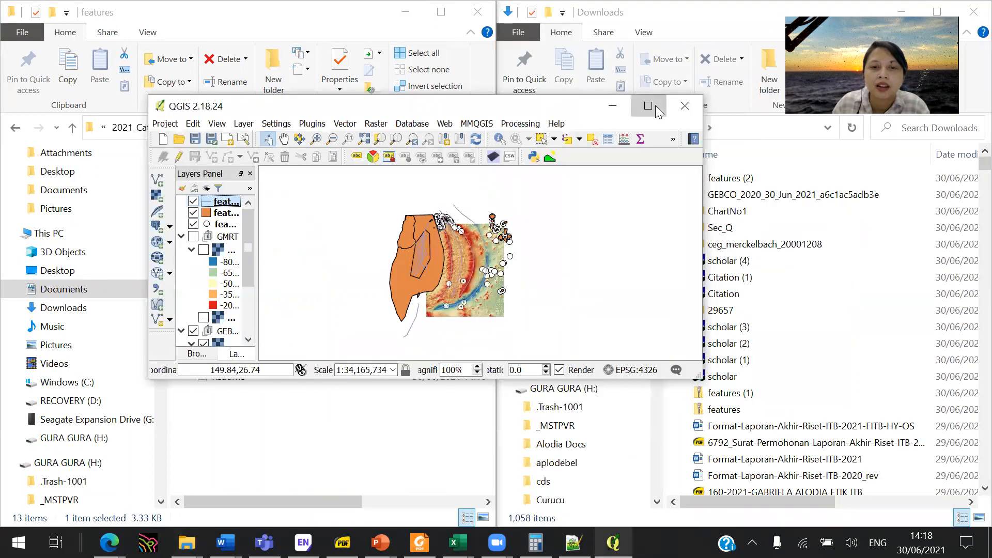
click(653, 105)
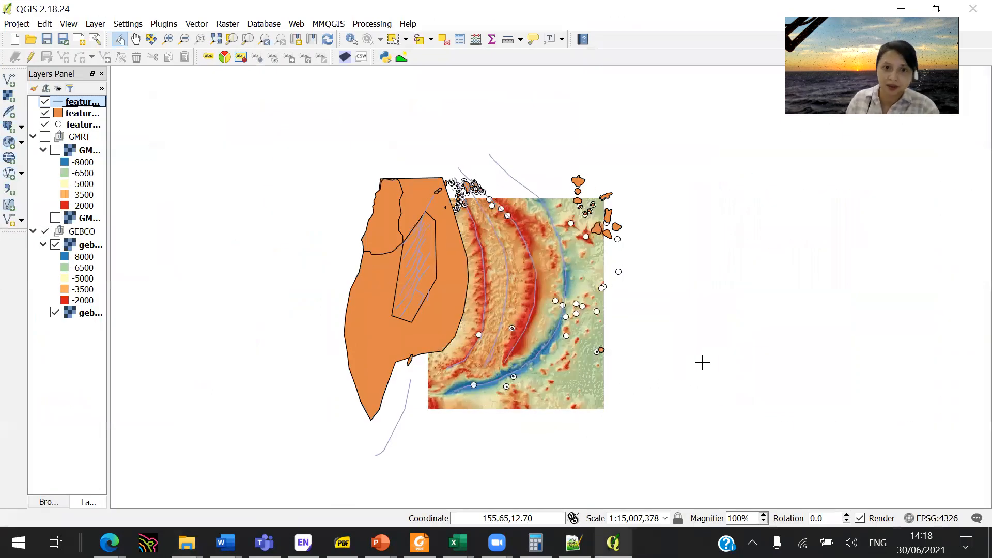